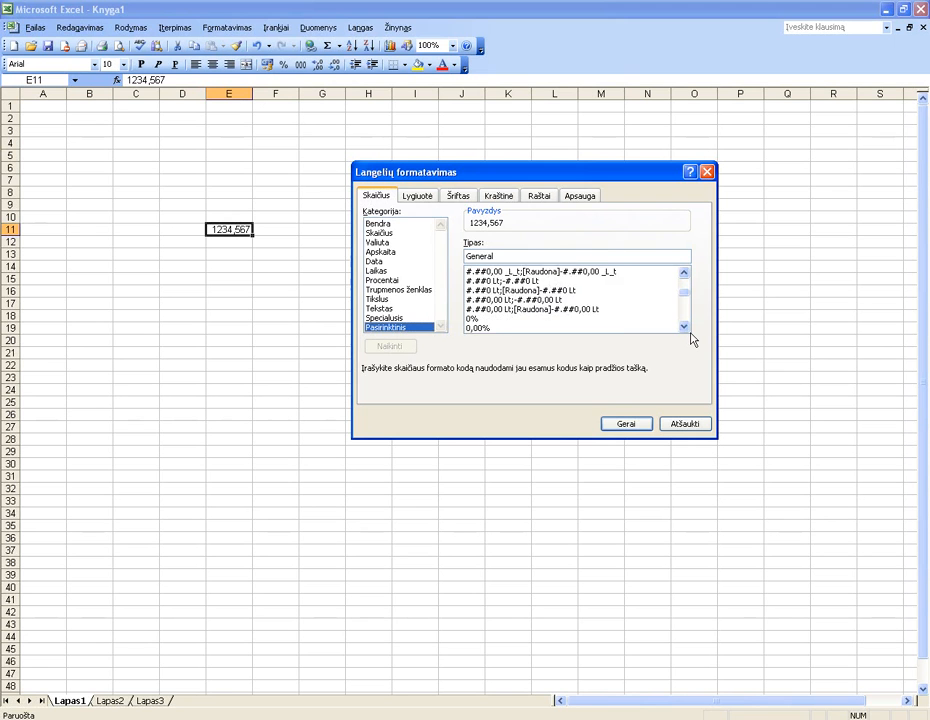
- Apply the custom number format #.##0 _L_t;-#.##0 _L_t to cell E11
scroll(690, 338, down, 2)
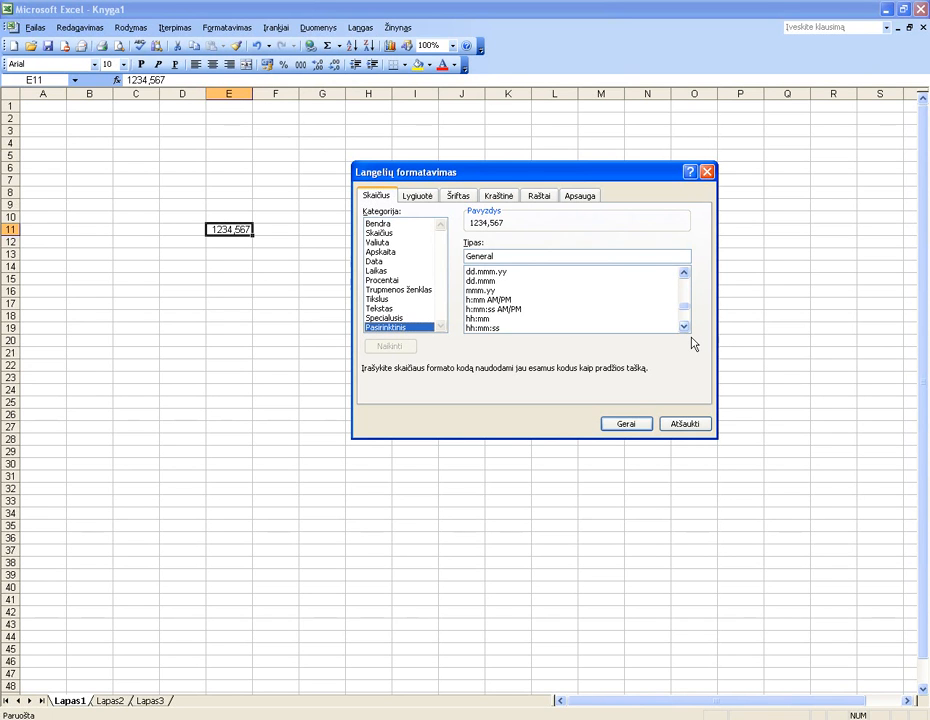
scroll(693, 344, down, 3)
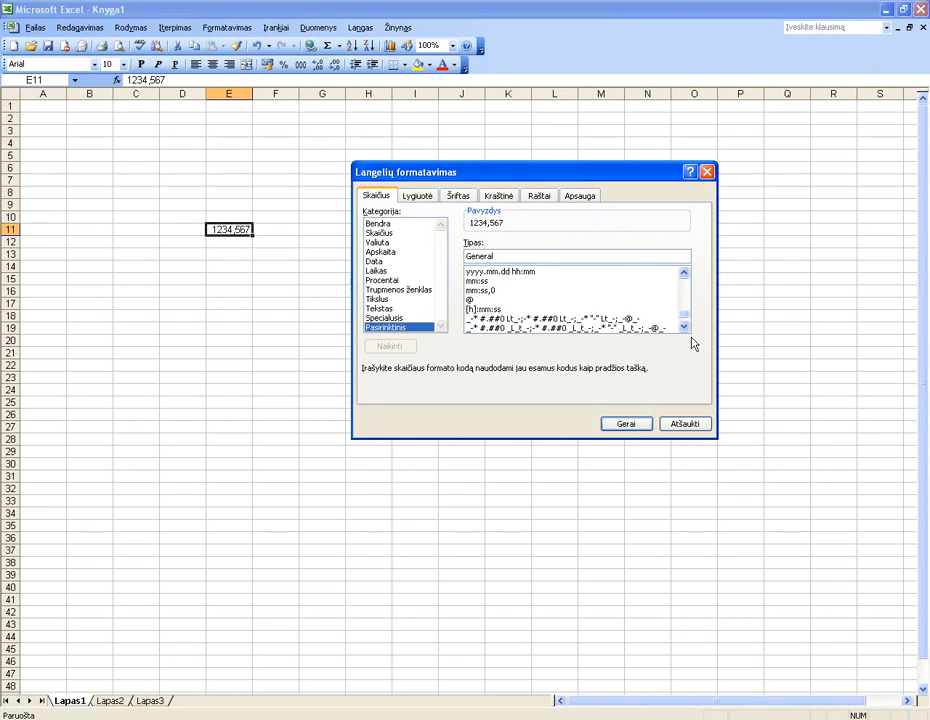
scroll(693, 344, down, 1)
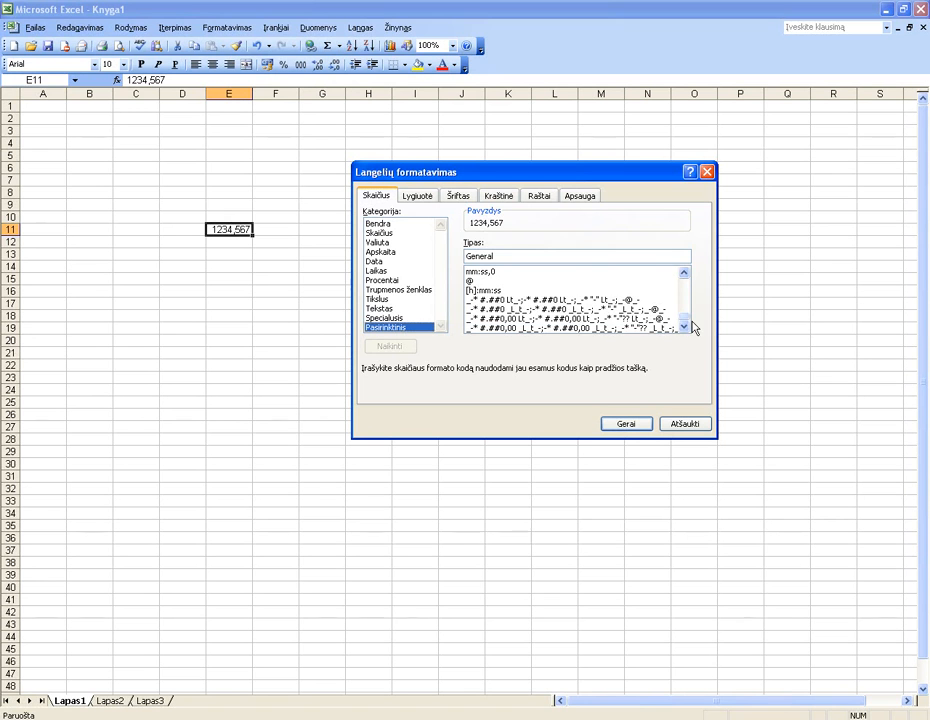
scroll(692, 318, up, 8)
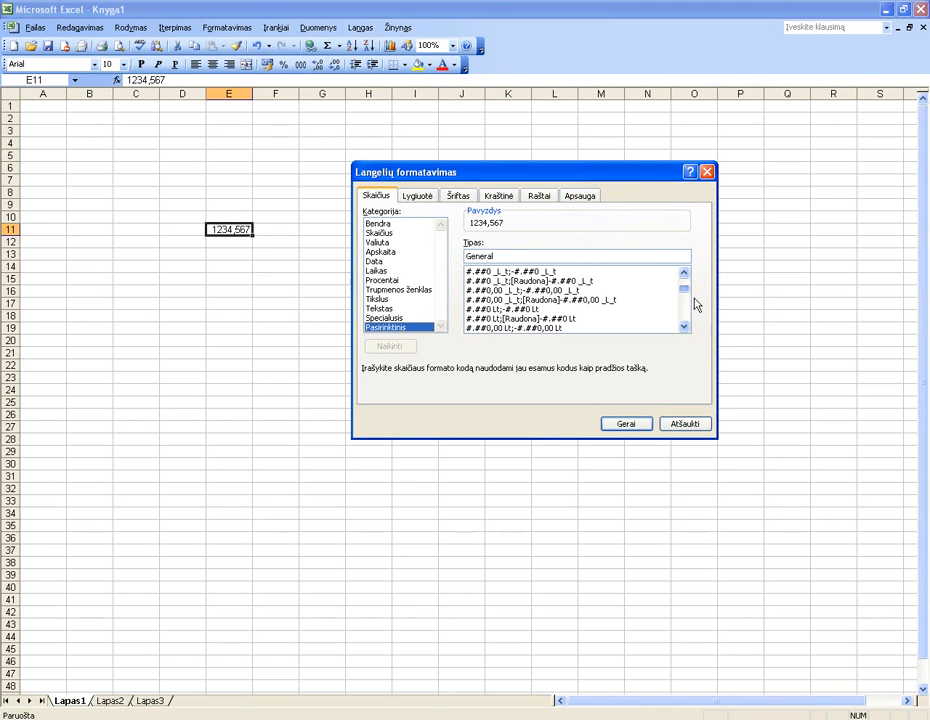
click(540, 271)
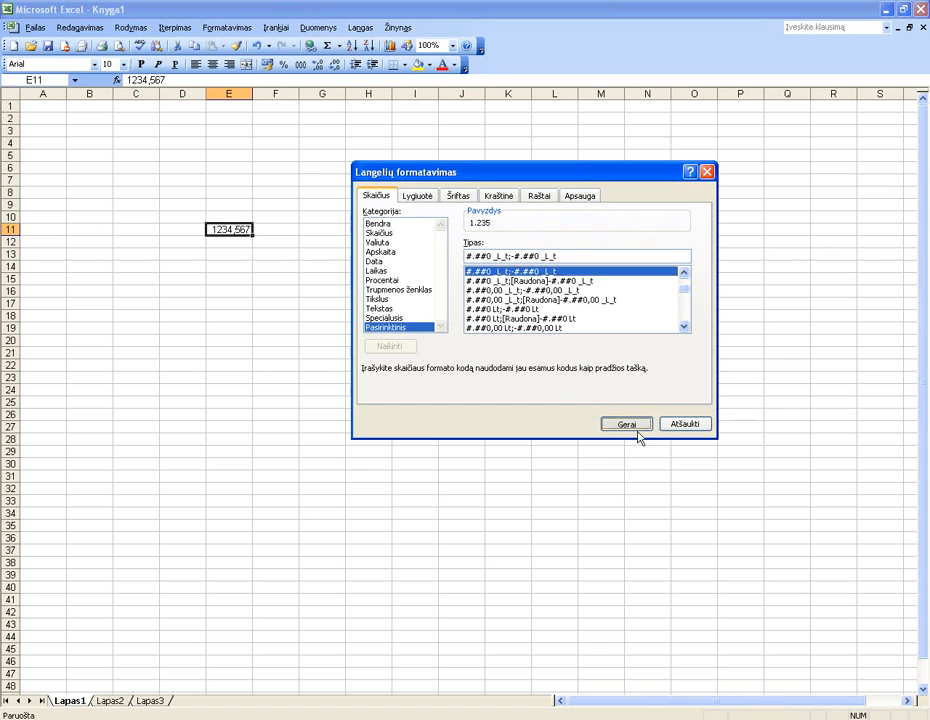
click(636, 429)
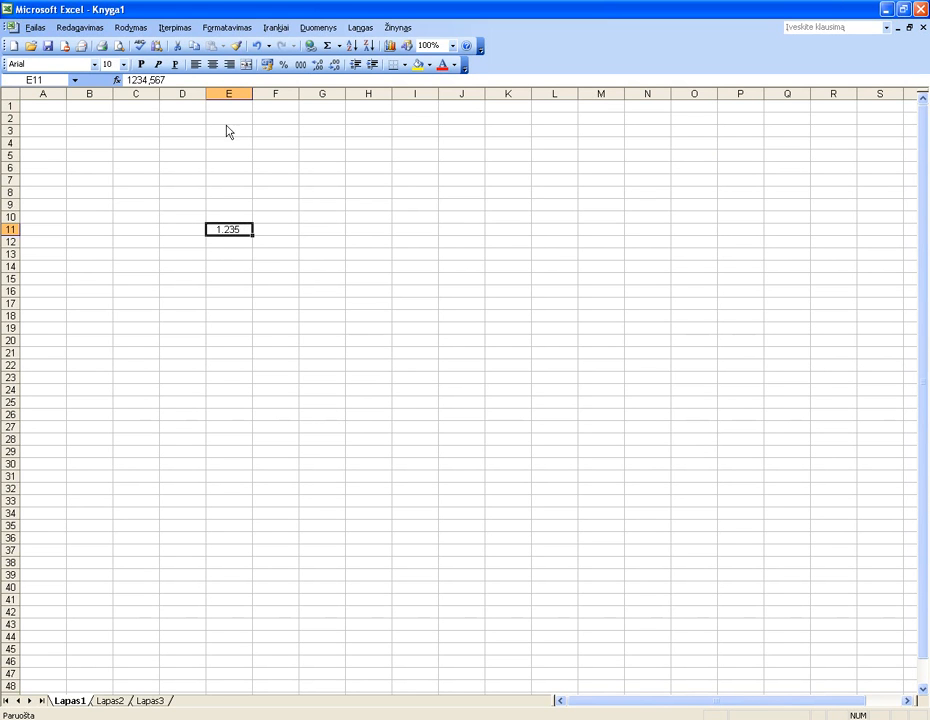
- Replace the number format of cell E11 with the custom six-digit code 000000
click(227, 27)
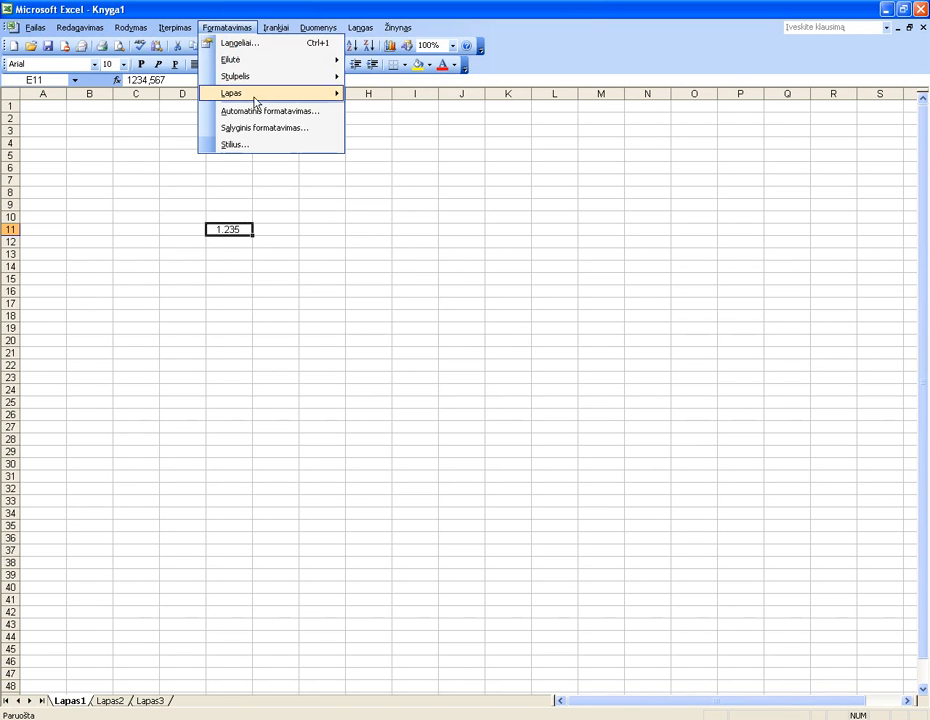
click(252, 47)
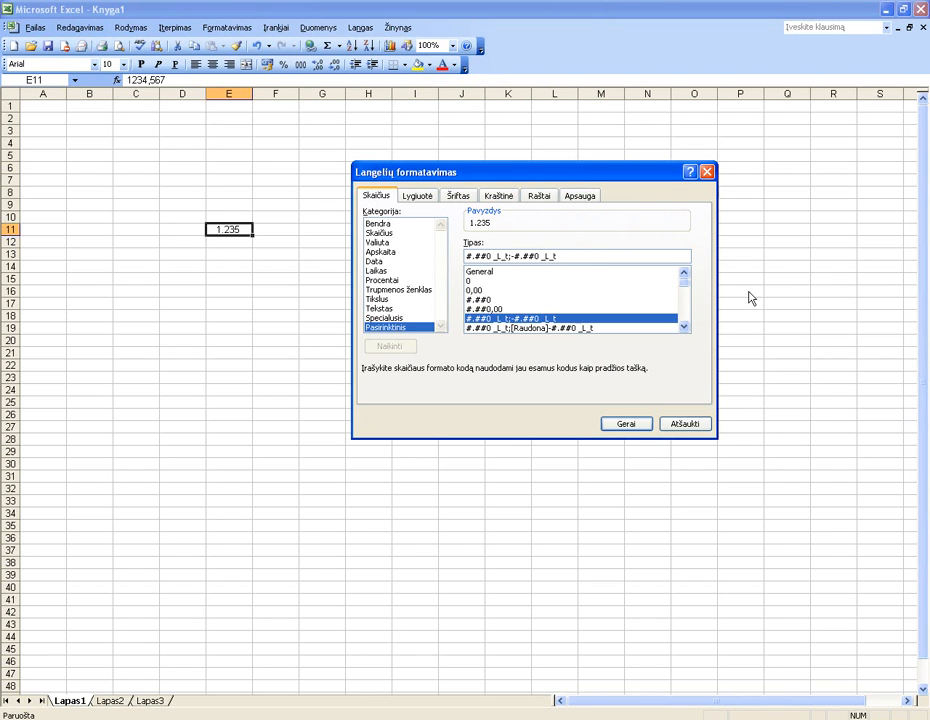
key(BackSpace)
key(BackSpace)
key(BackSpace)
key(BackSpace)
key(BackSpace)
key(BackSpace)
key(BackSpace)
key(BackSpace)
key(BackSpace)
key(BackSpace)
key(BackSpace)
key(BackSpace)
key(BackSpace)
key(BackSpace)
key(BackSpace)
key(BackSpace)
key(BackSpace)
key(BackSpace)
key(BackSpace)
key(BackSpace)
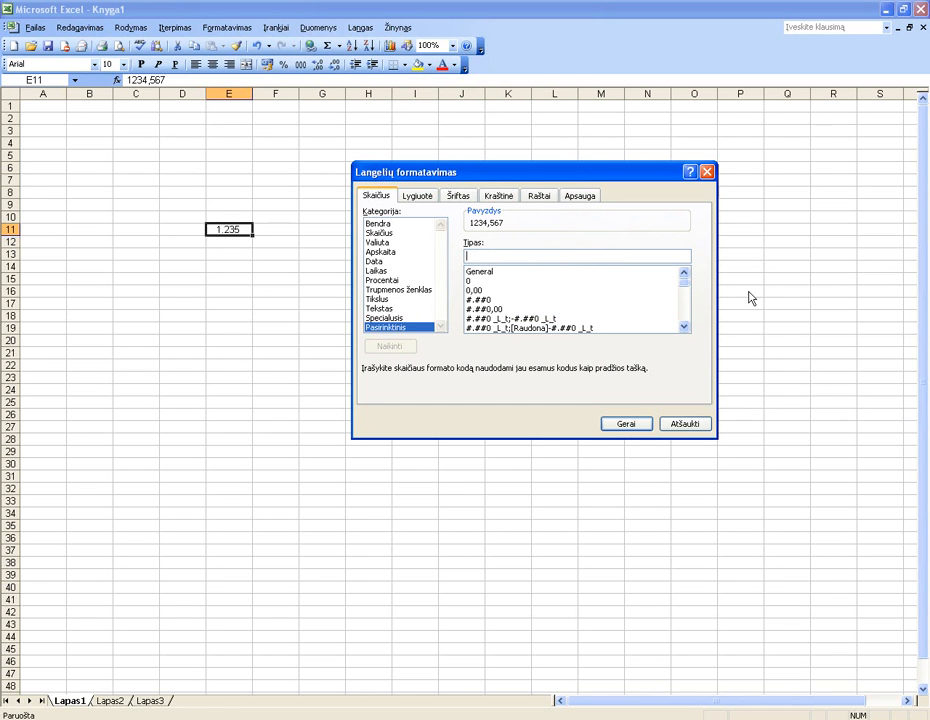
text(0)
text(0)
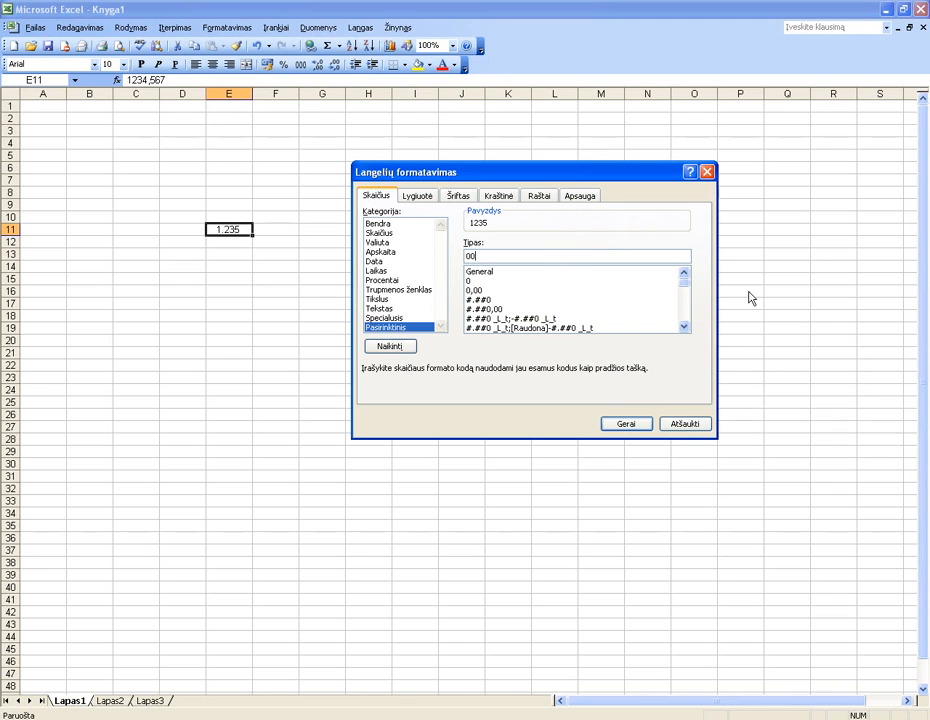
text(0000)
click(636, 426)
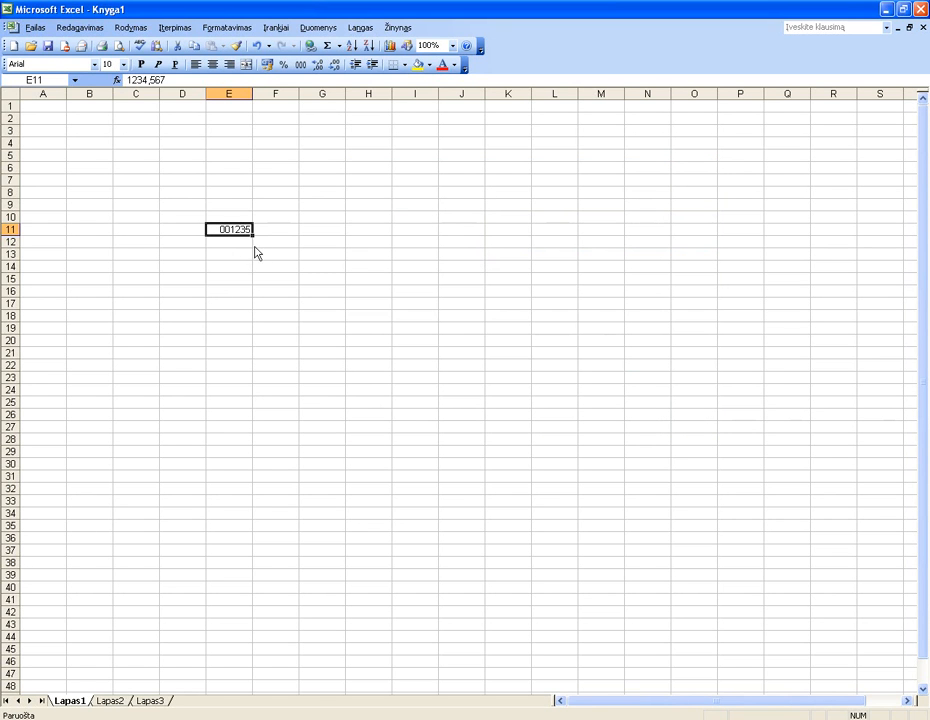
- Increase the displayed decimals of cell E11 by one place and decrease them again
click(319, 69)
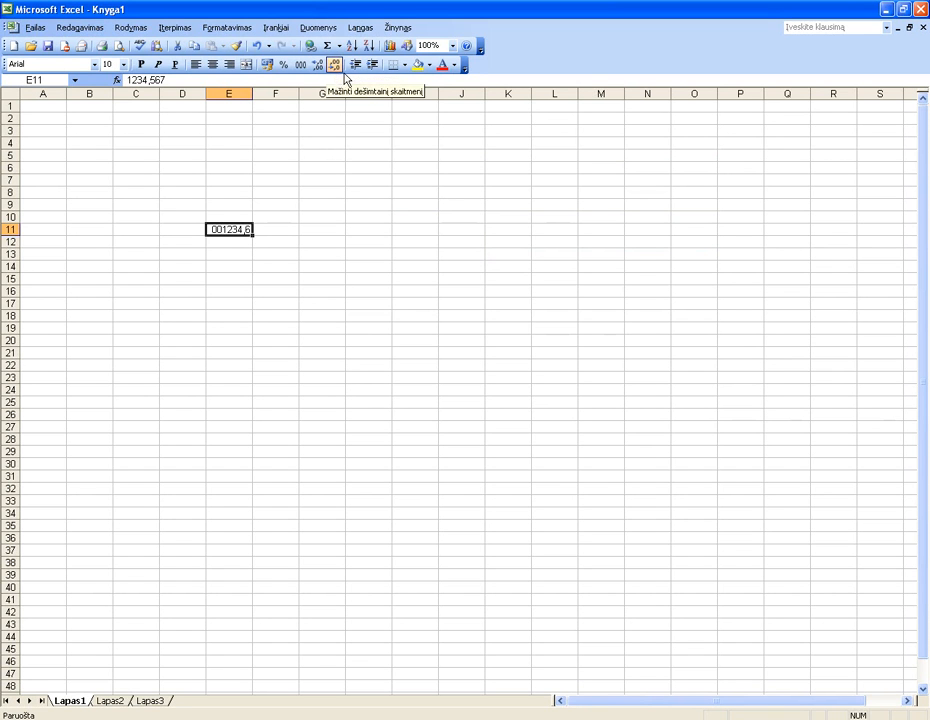
click(336, 68)
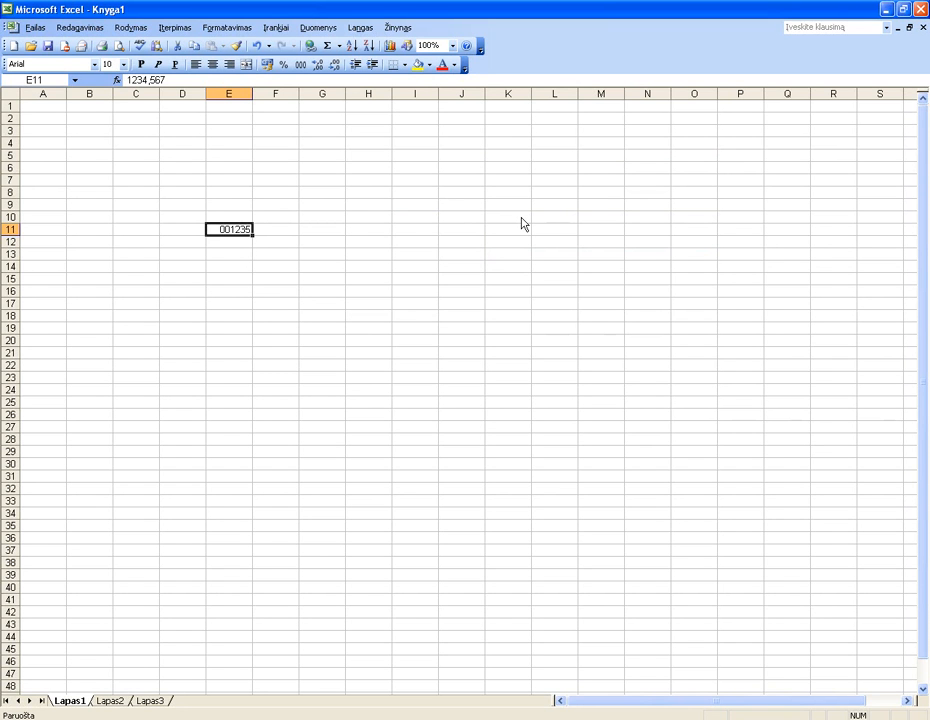
- Fill cell E11 with yellow and replace its value with 1
click(418, 65)
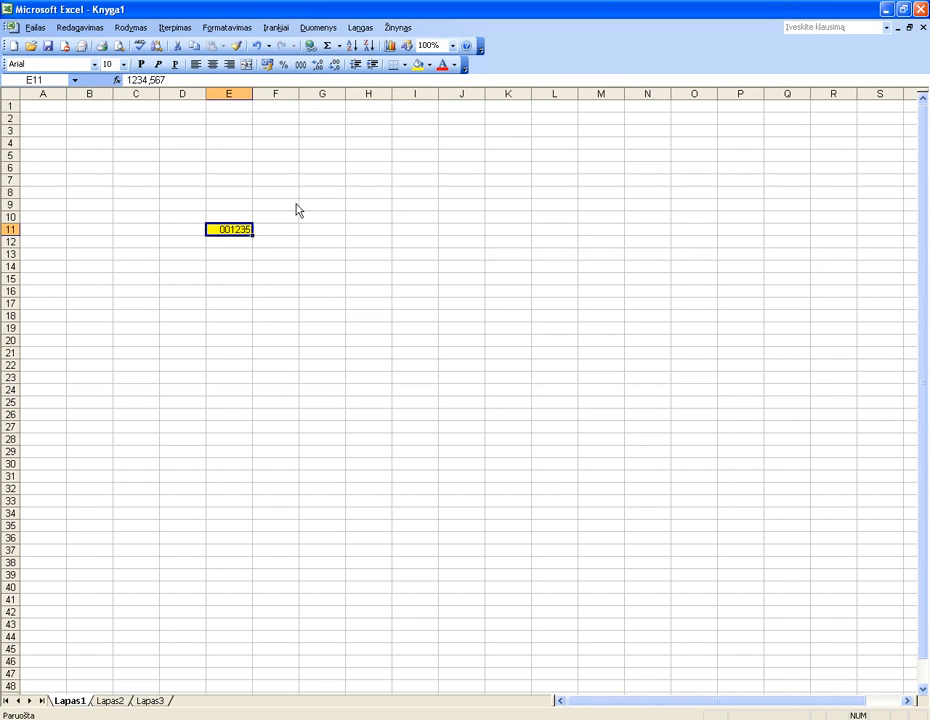
key(Delete)
text(1)
key(Return)
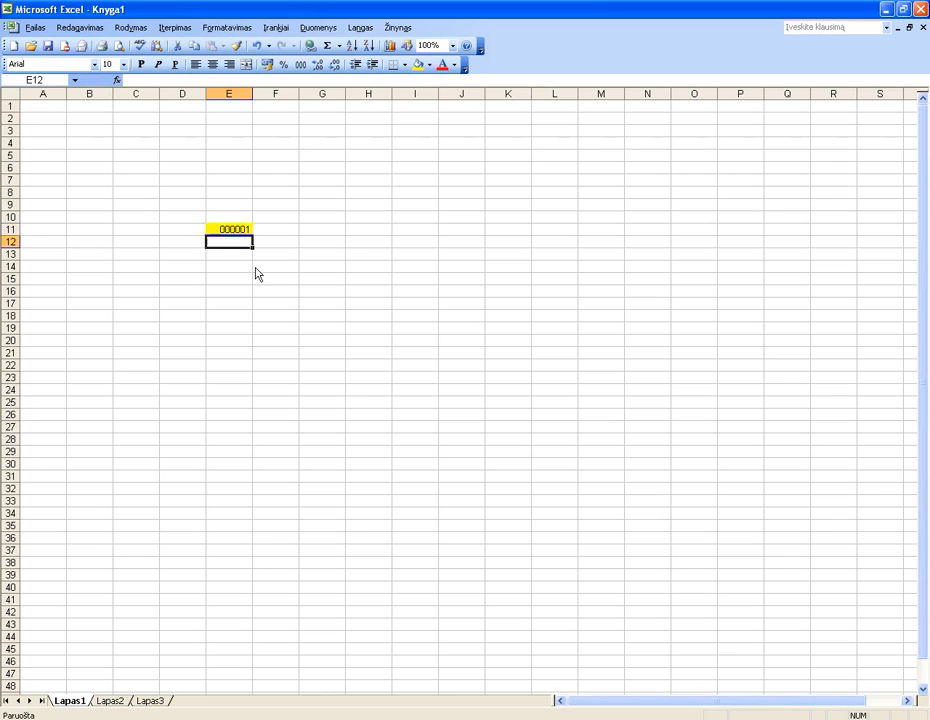
- Enter the number 123456789 in cell E11
key(Up)
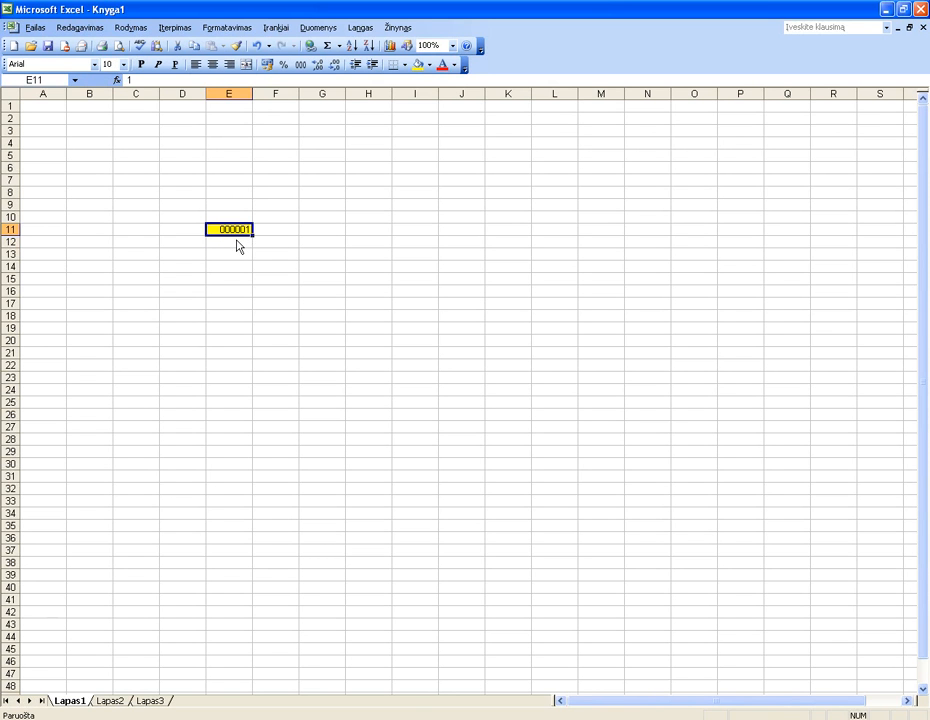
text(1234567)
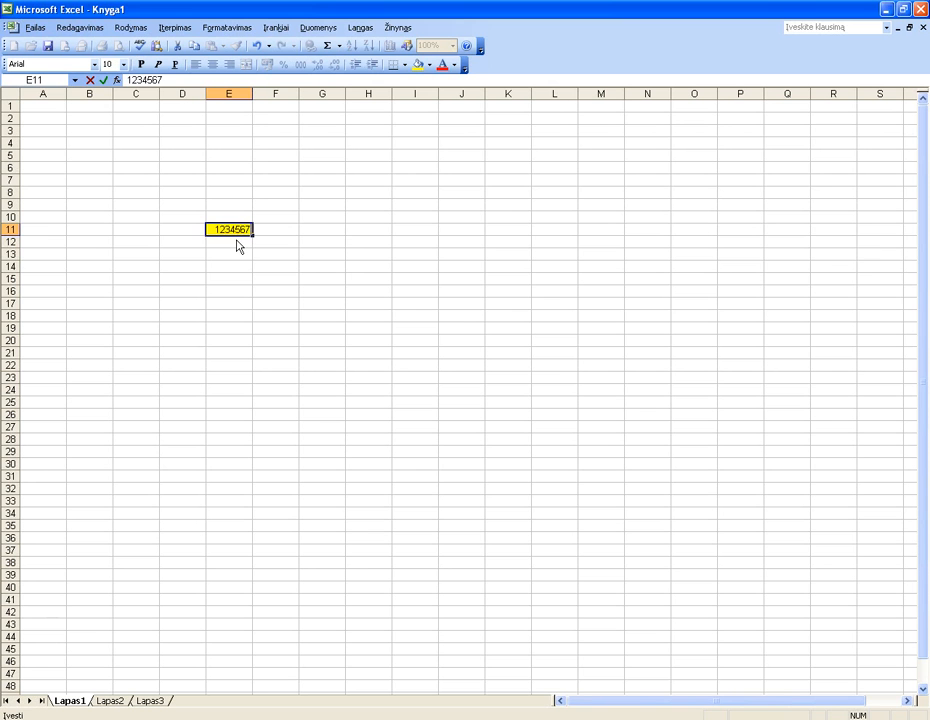
text(89)
key(Return)
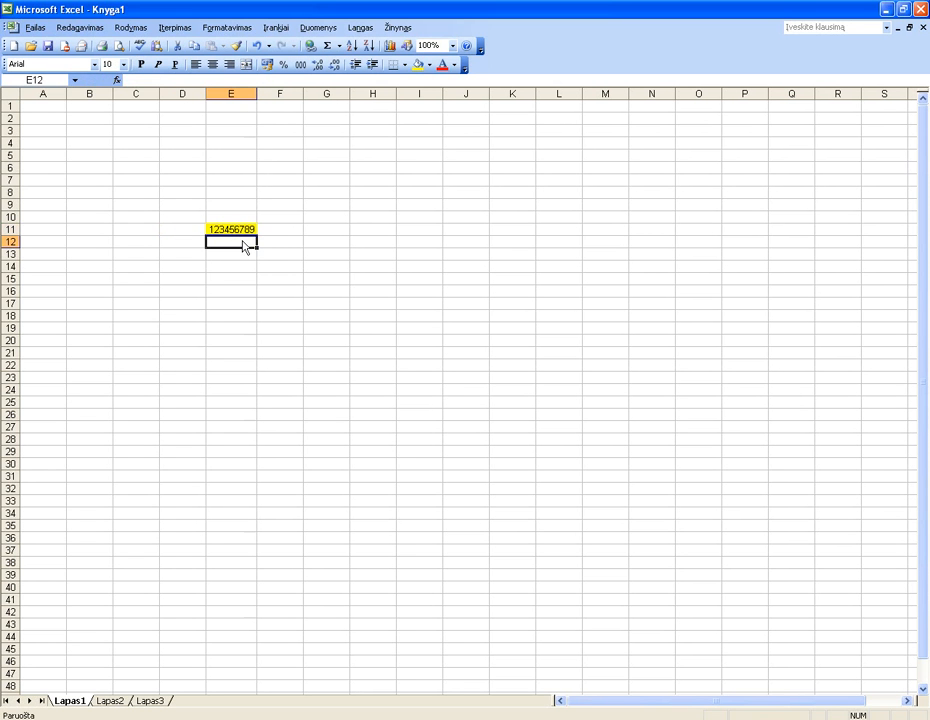
- Change the custom number format of cell E11 to 0-(00)-000000
key(Up)
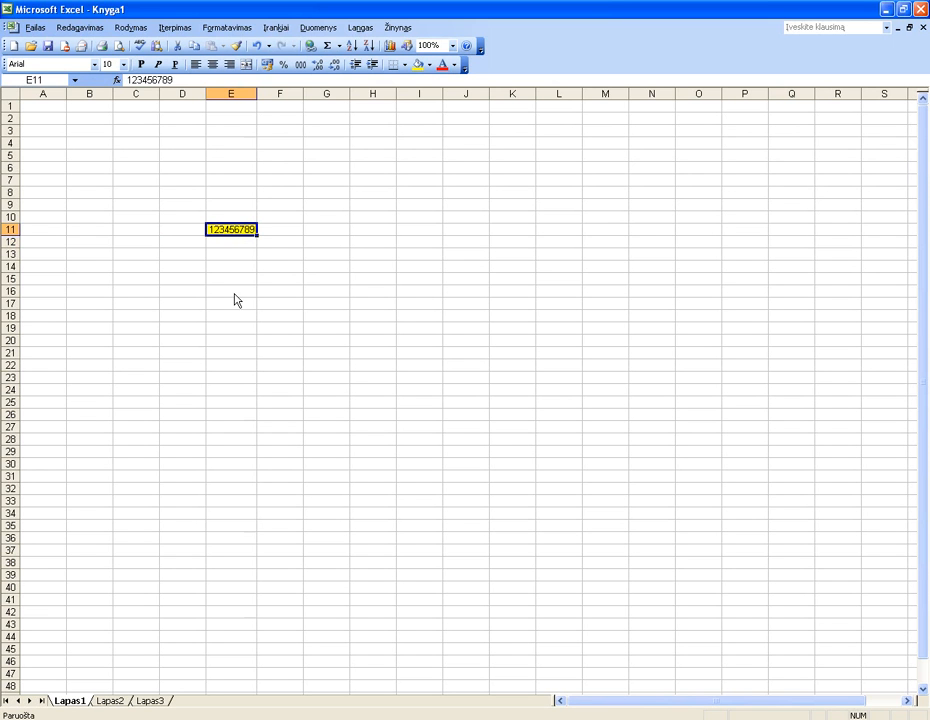
click(238, 30)
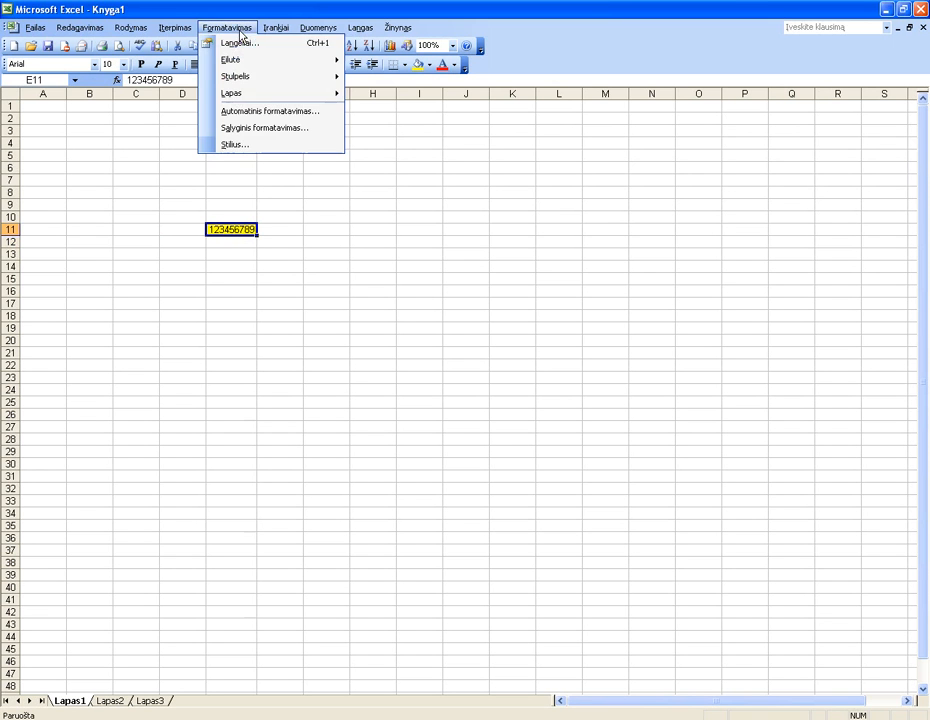
click(239, 43)
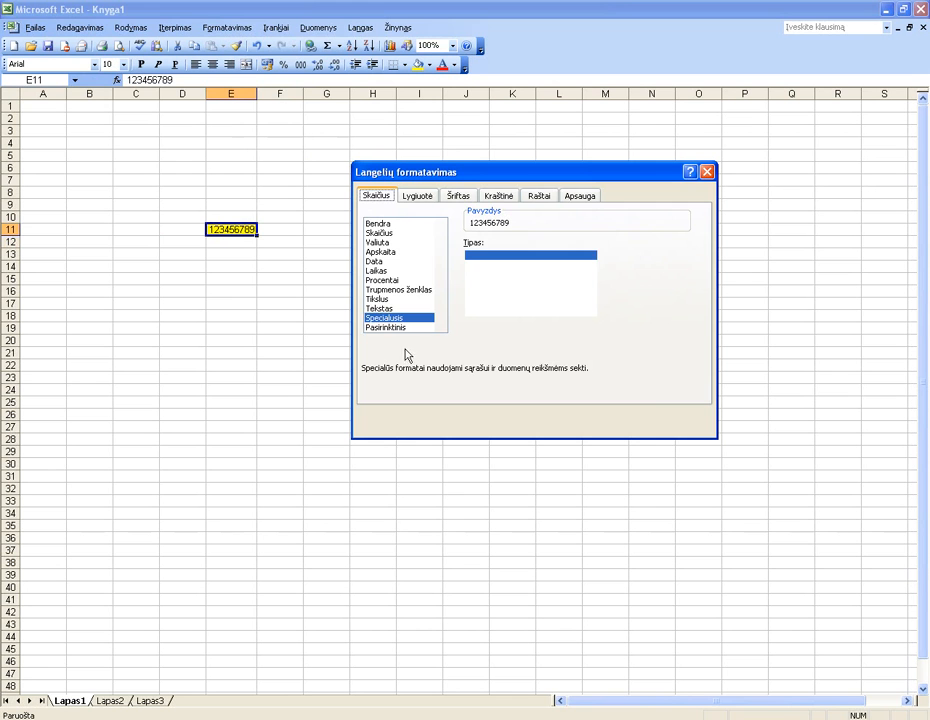
click(385, 327)
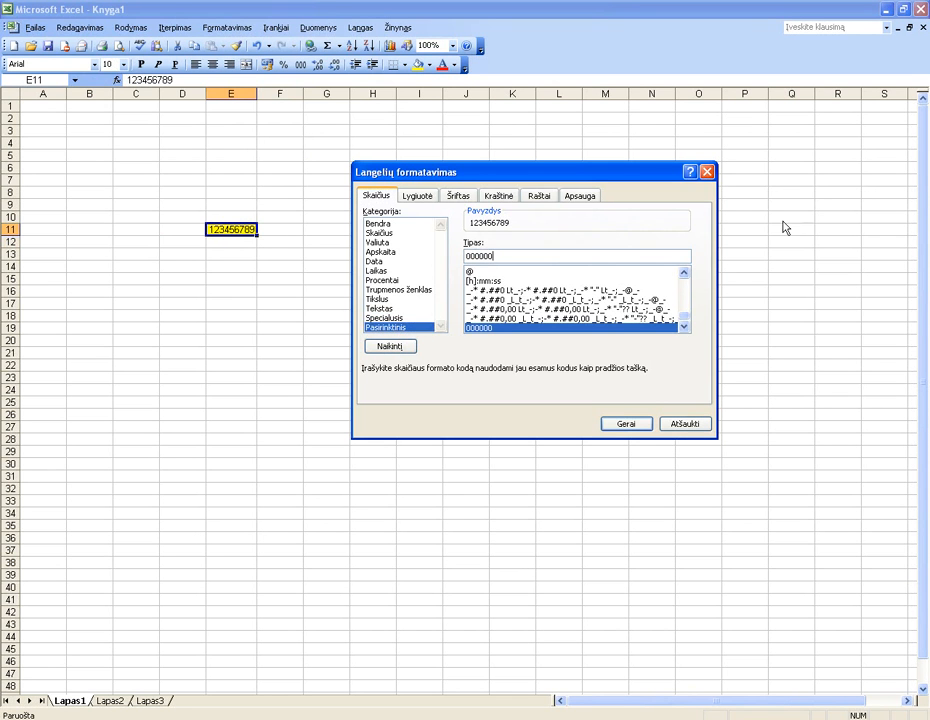
key(Left)
key(Left)
key(Left)
key(Left)
key(Left)
text(()
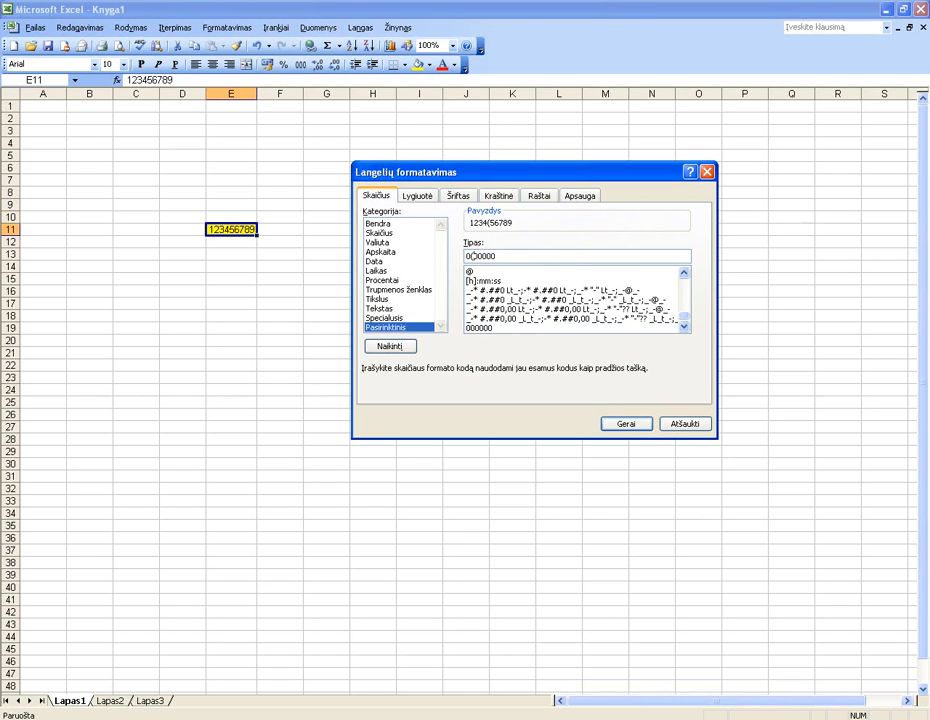
text()))
key(Left)
key(Left)
key(Left)
text(-(00-)
key(BackSpace)
text(-000)
click(622, 426)
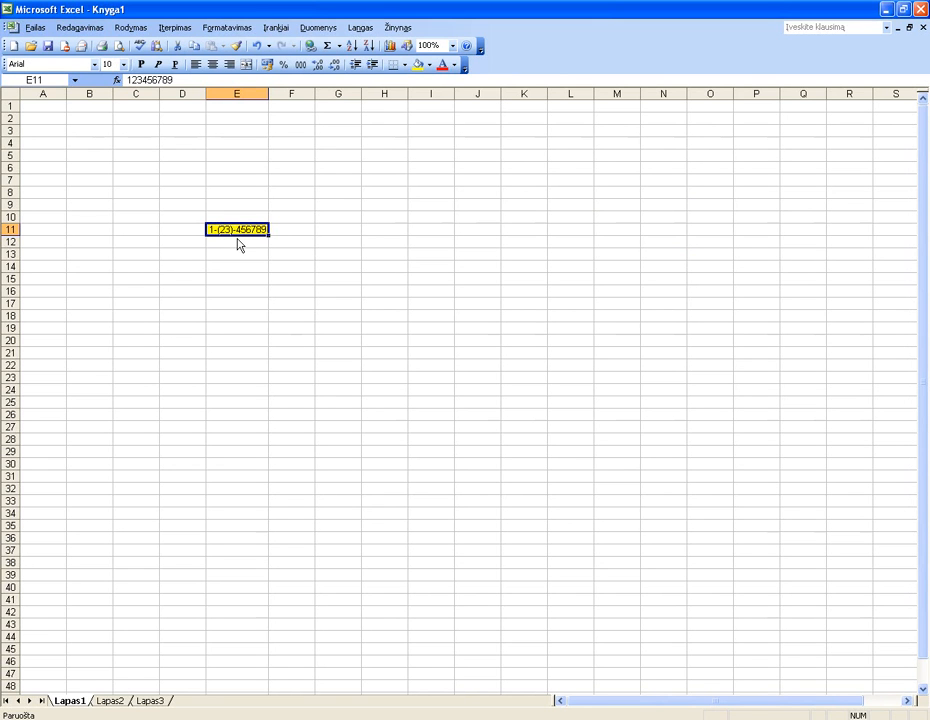
- Try the value 123 in cell E11 under the custom format and re-enter 123456789
text(123)
key(Return)
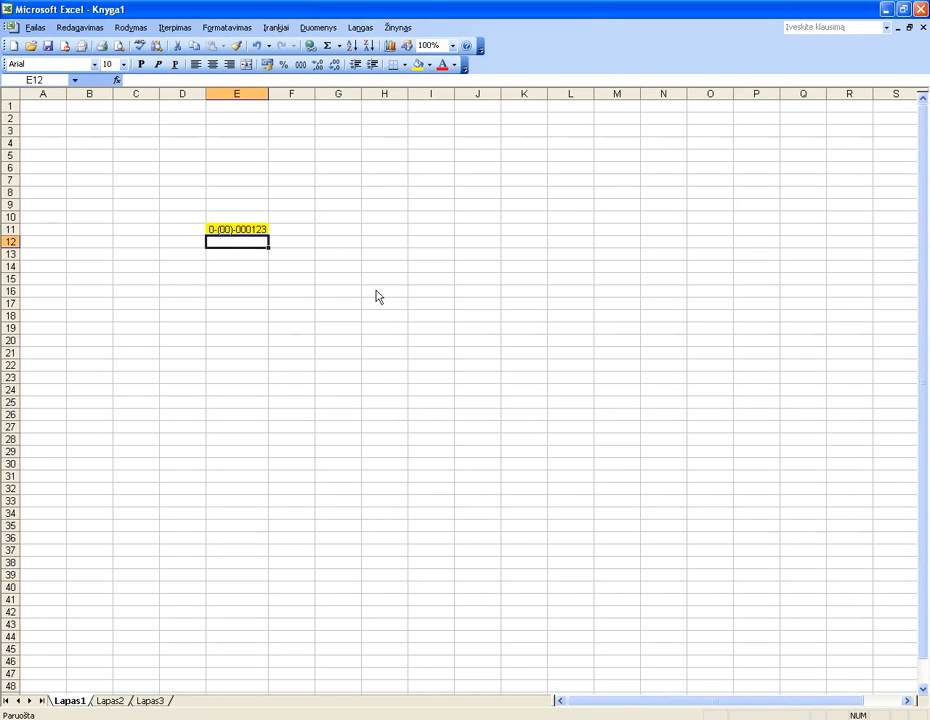
click(252, 234)
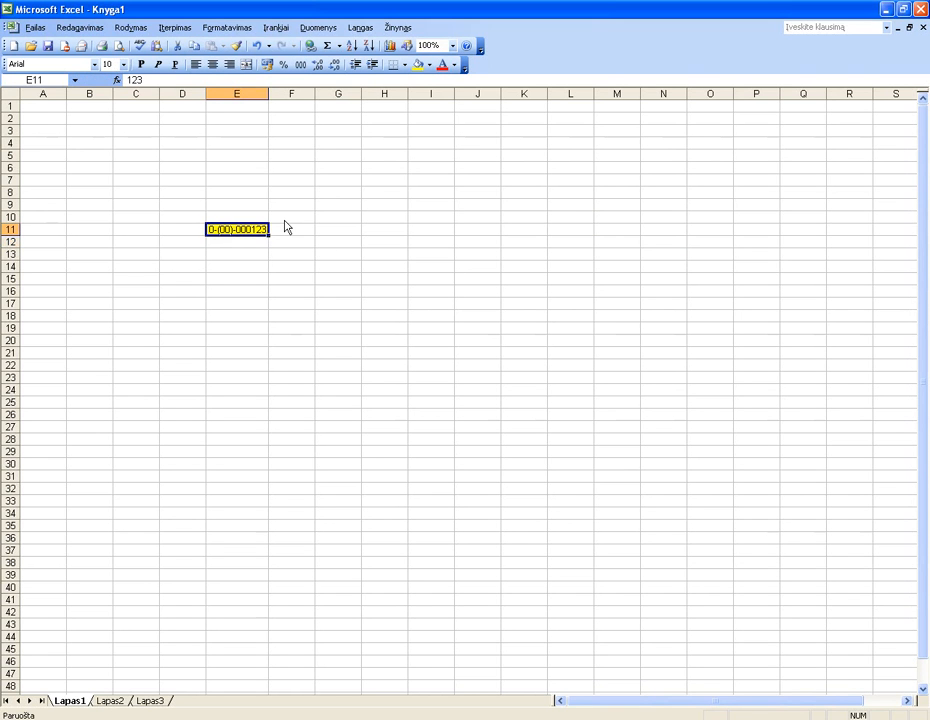
text(1-(23)-4567)
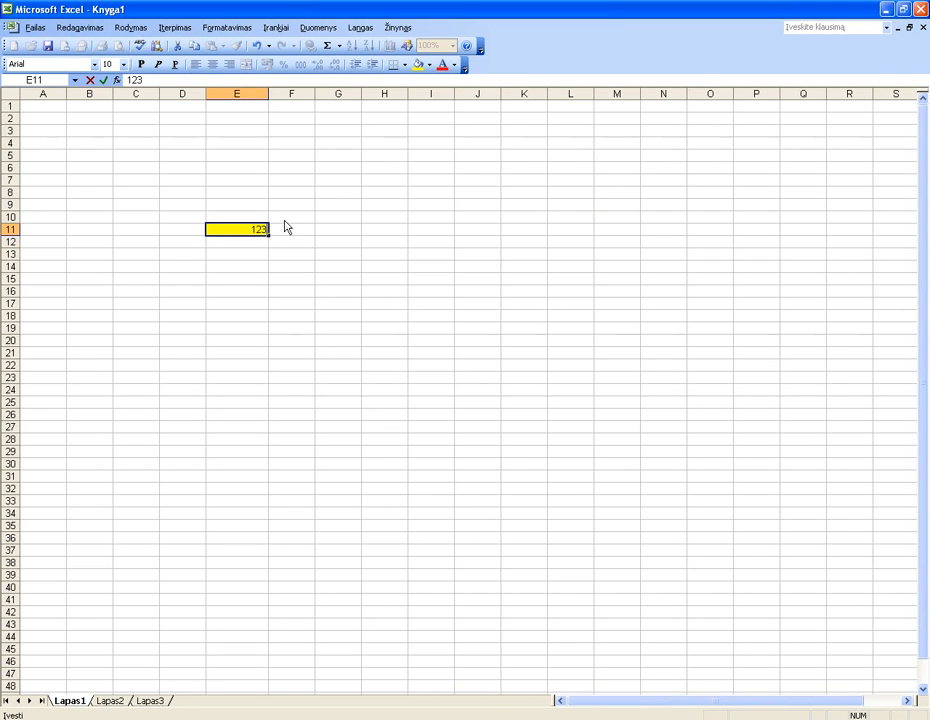
text(89)
key(Return)
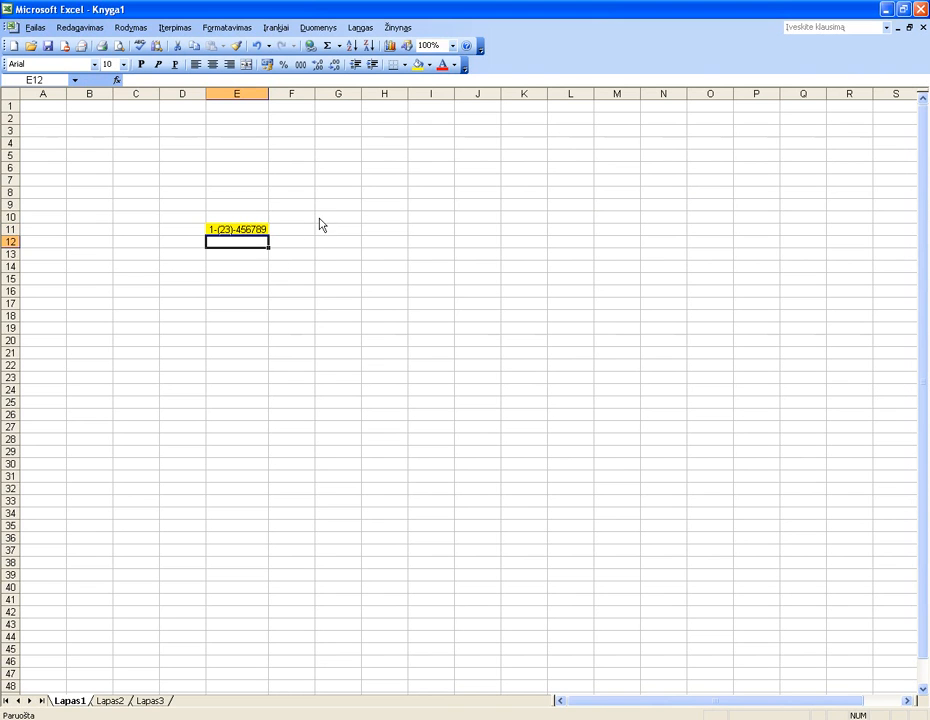
click(237, 30)
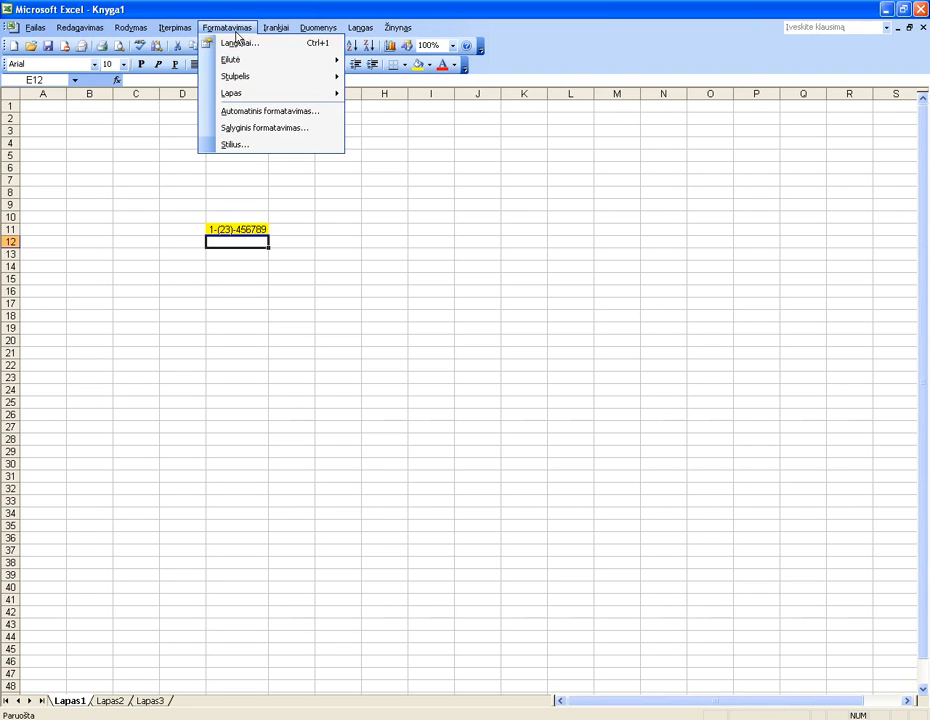
click(249, 44)
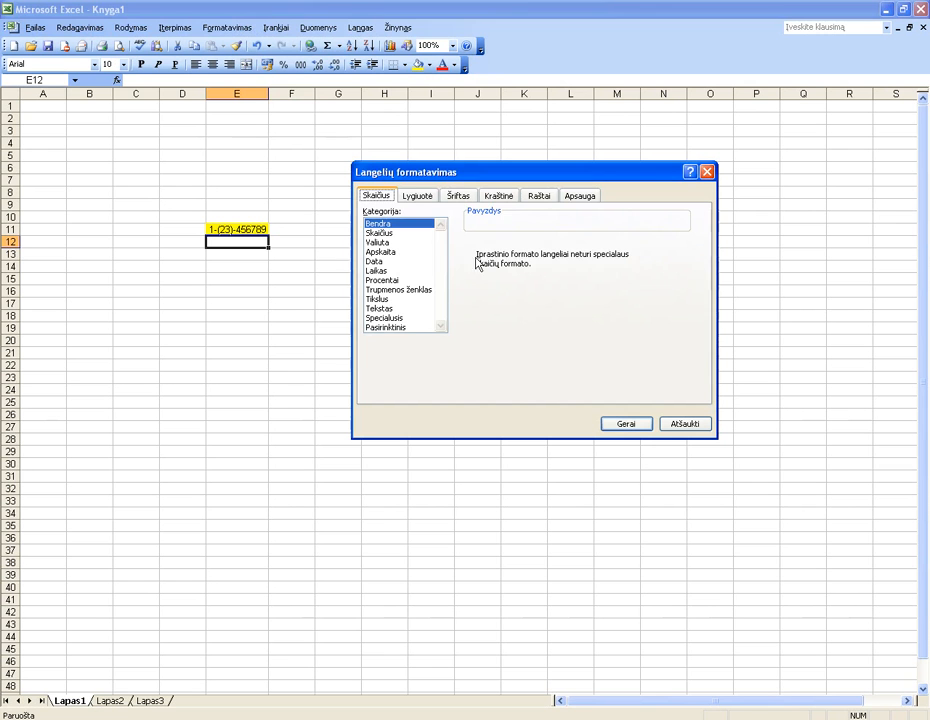
click(401, 328)
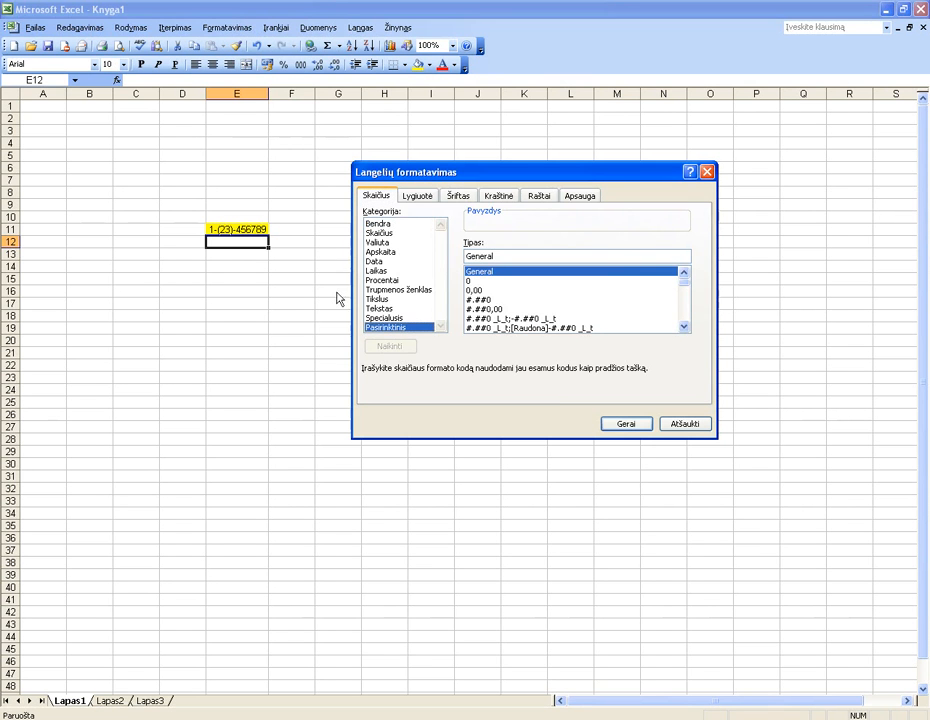
click(686, 425)
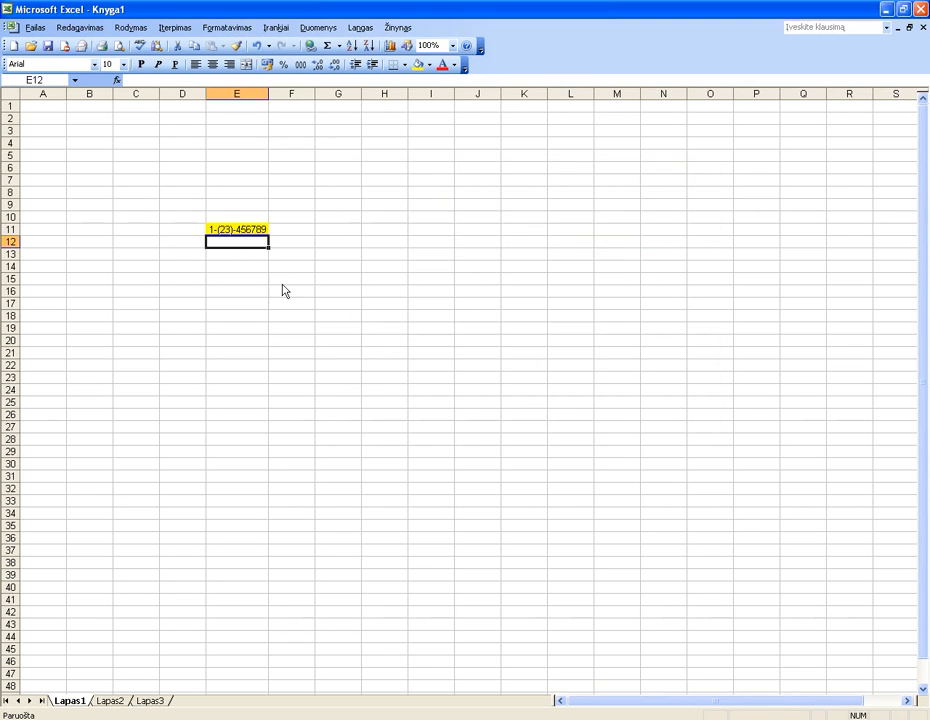
- Change the custom number format of cell E11 to the fixed-prefix pattern 8-(46)-000000
click(256, 231)
click(227, 27)
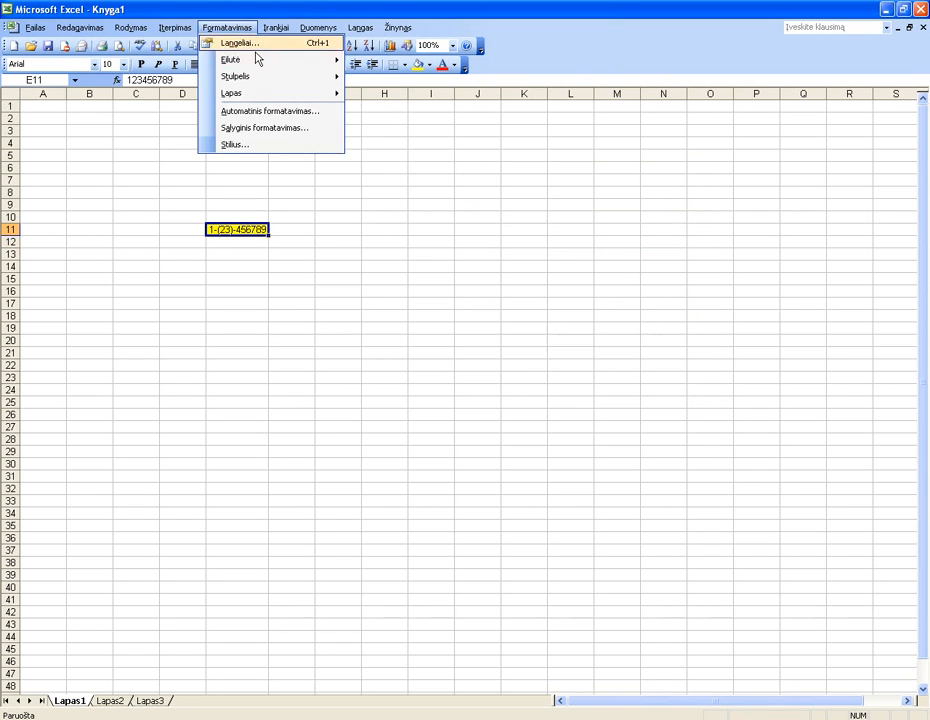
click(248, 45)
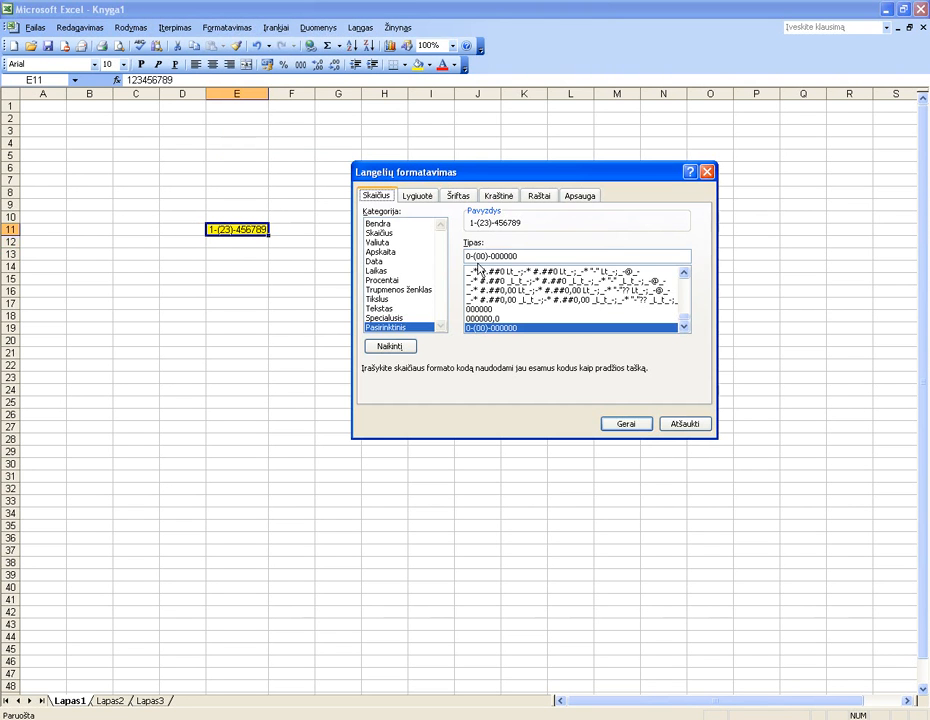
key(Delete)
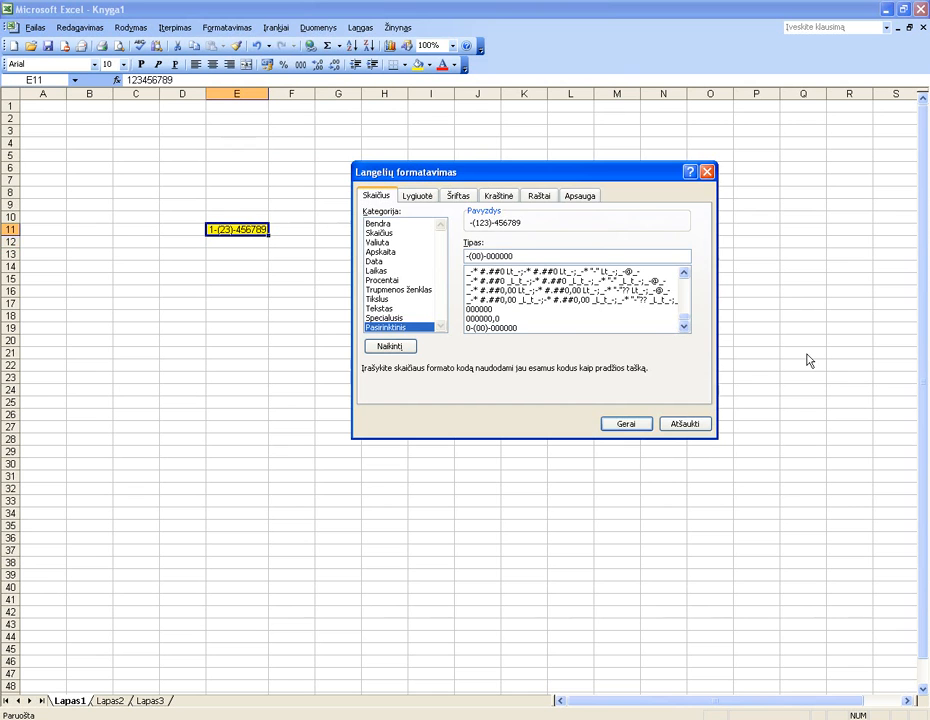
text(8)
key(Right)
key(Right)
key(shift+Right)
key(shift+Right)
key(Delete)
text(46)
click(620, 426)
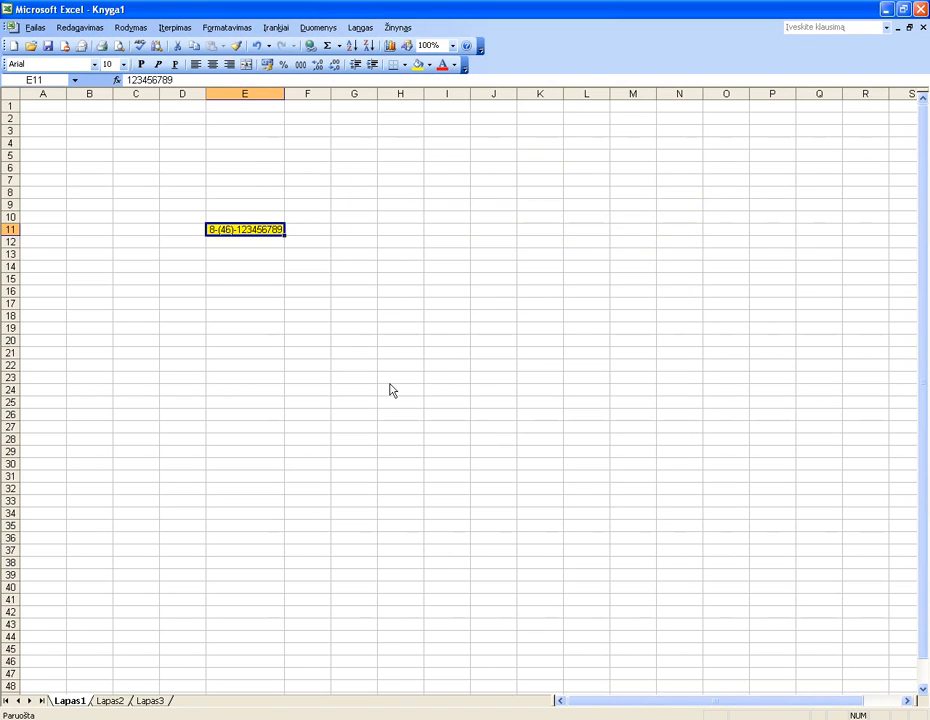
- Replace the value in cell E11 with 123456
key(Delete)
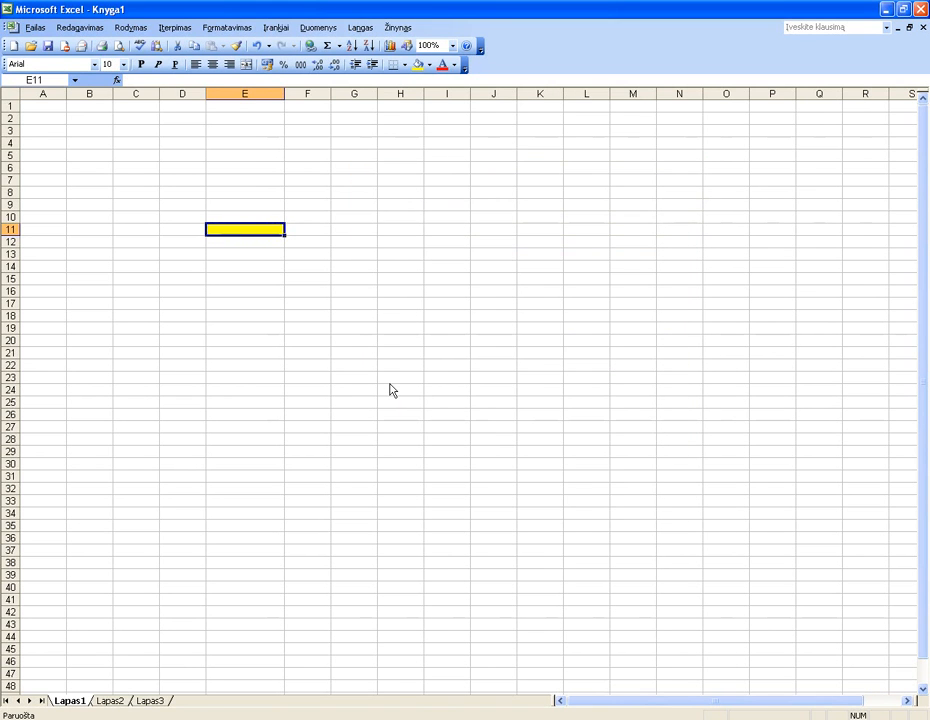
text(123456)
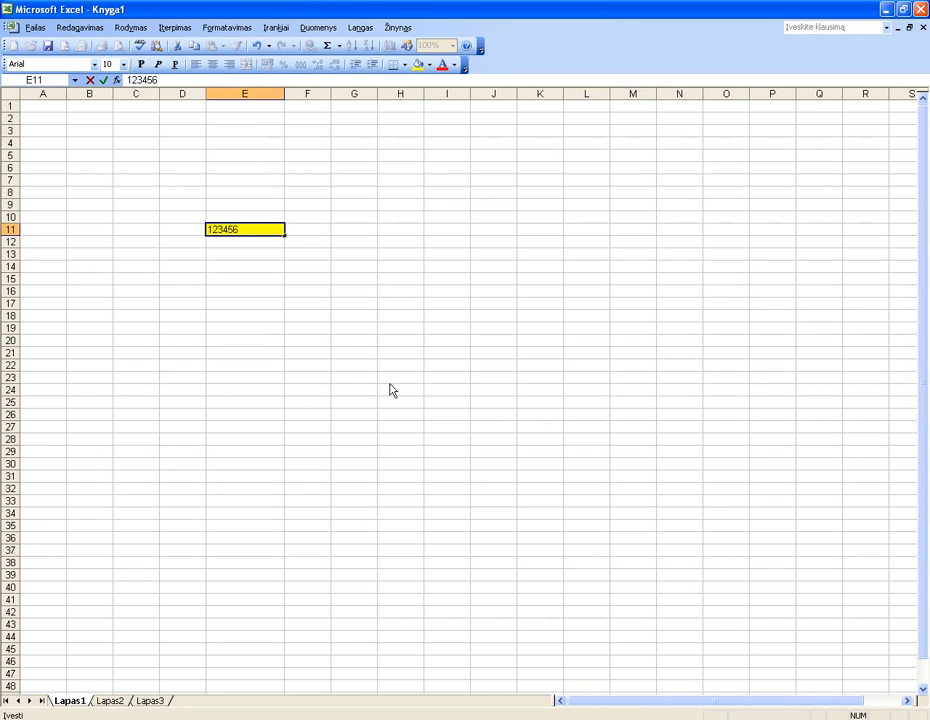
key(Return)
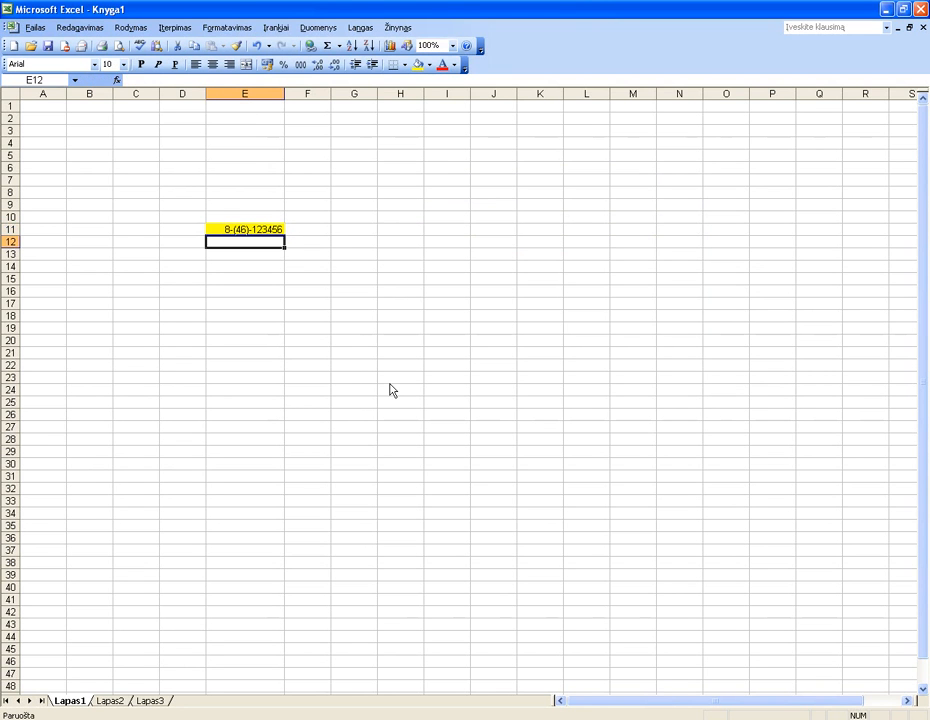
key(Up)
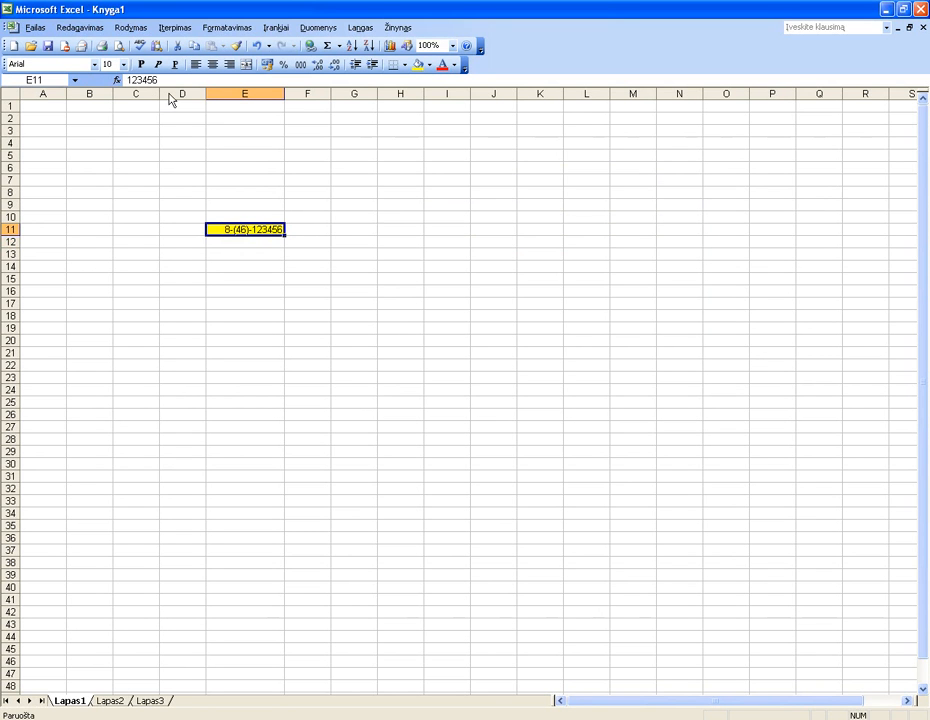
- Fill cell E13 with light green
click(259, 258)
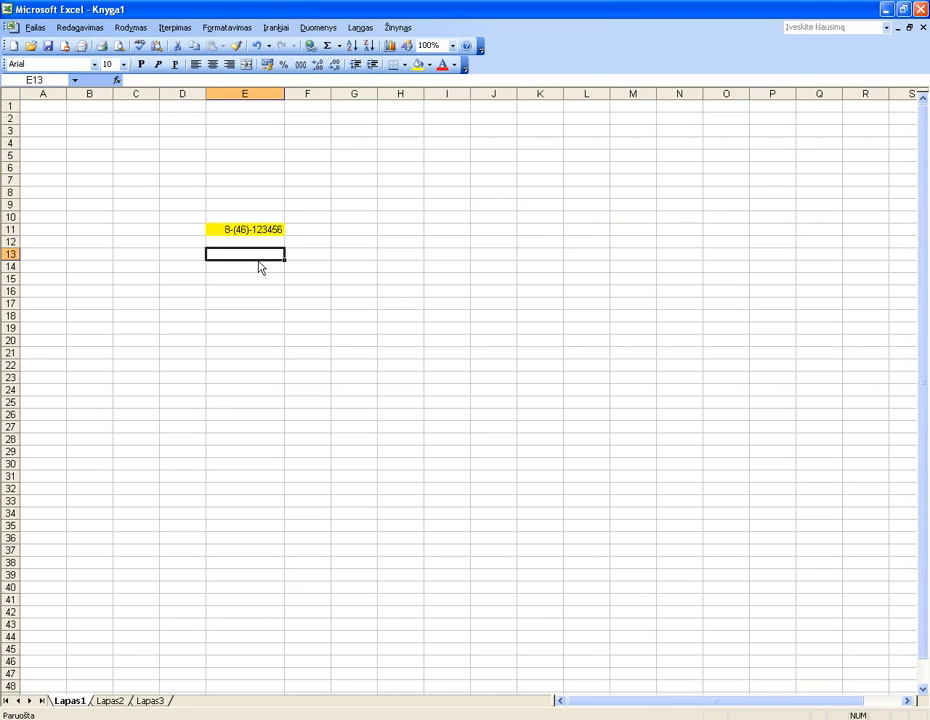
click(429, 66)
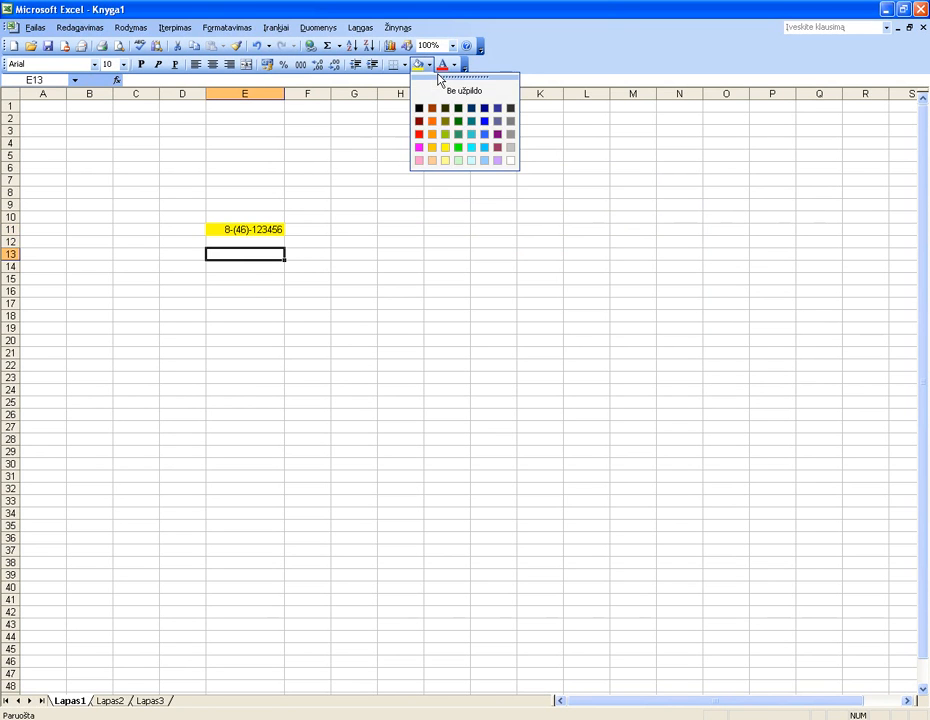
click(458, 160)
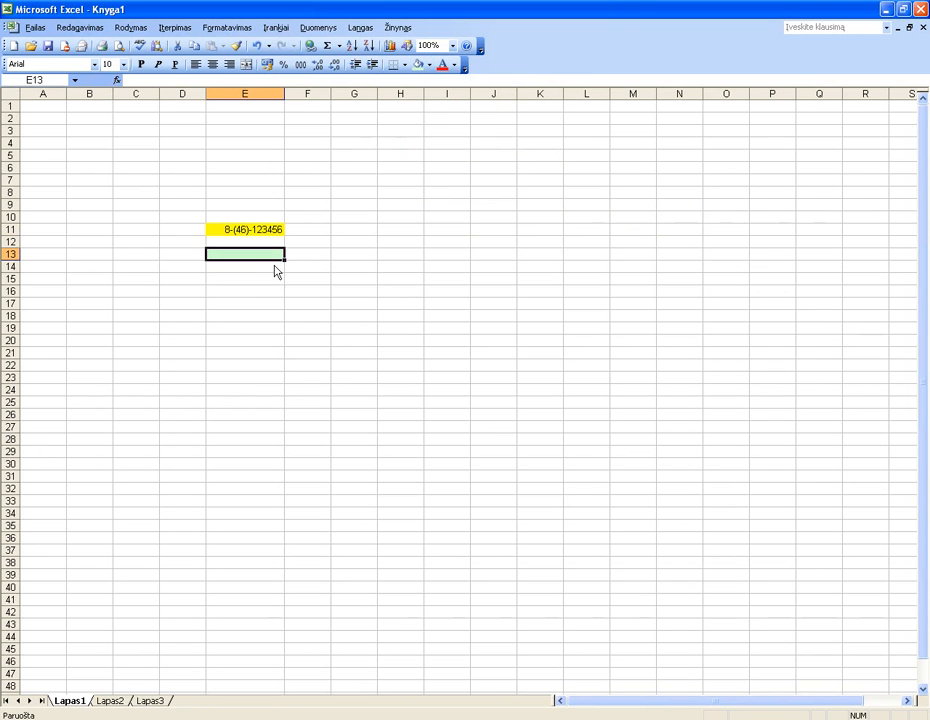
- Apply the custom number format 0,00 "Lt/m" to cell E13
click(227, 27)
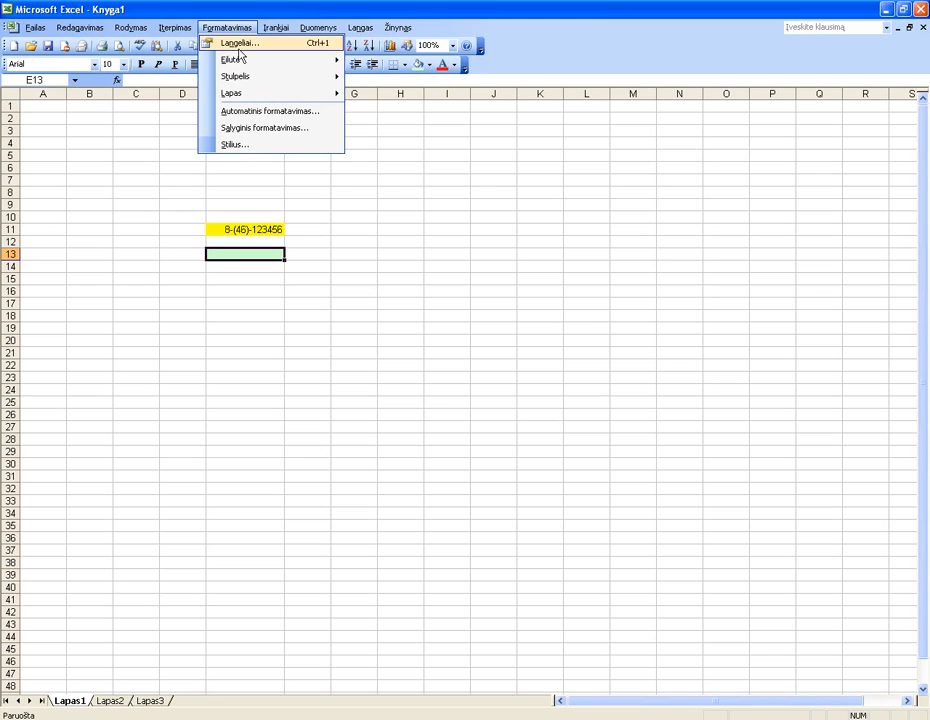
click(238, 45)
click(400, 328)
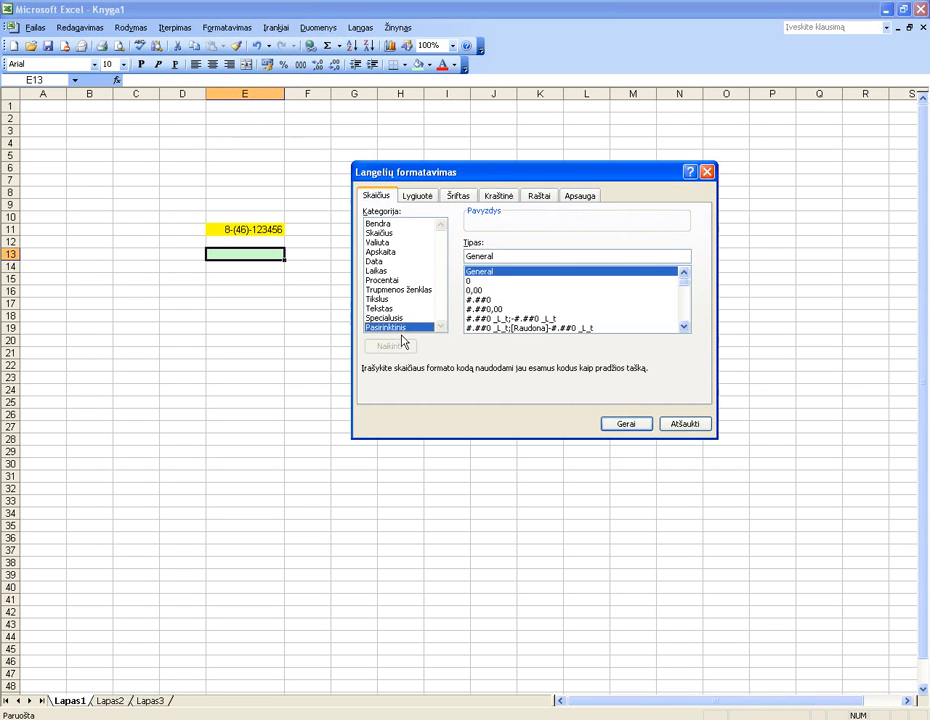
click(513, 272)
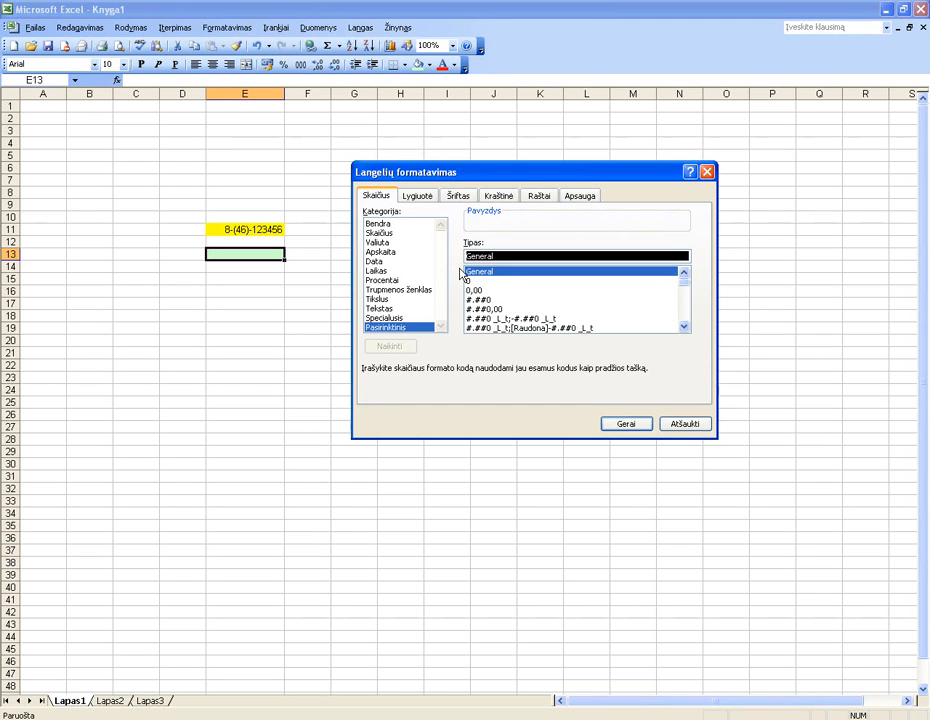
text(0)
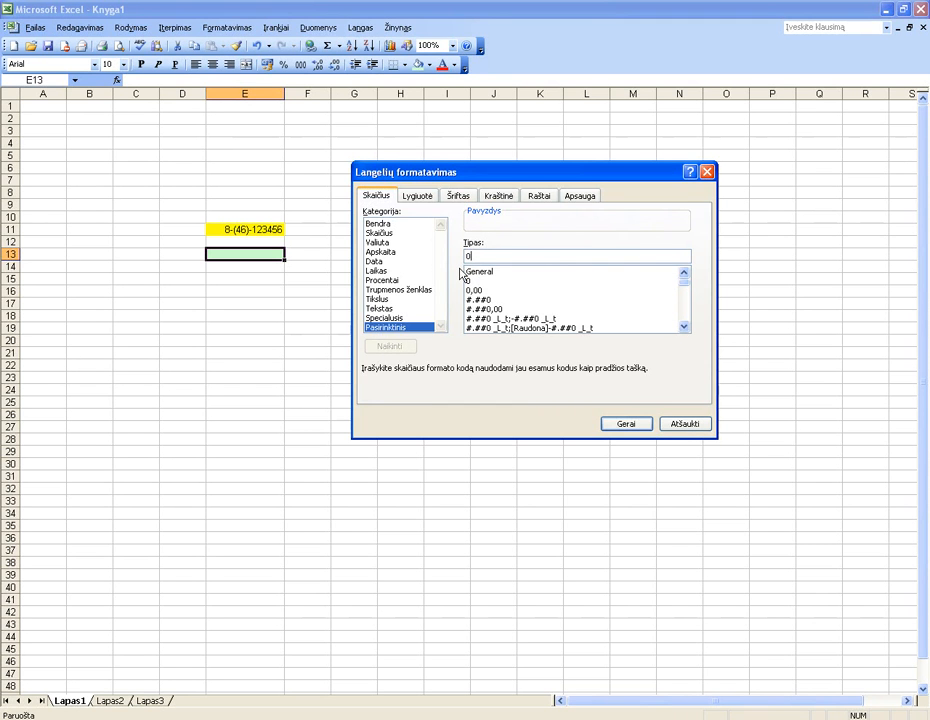
text(,00)
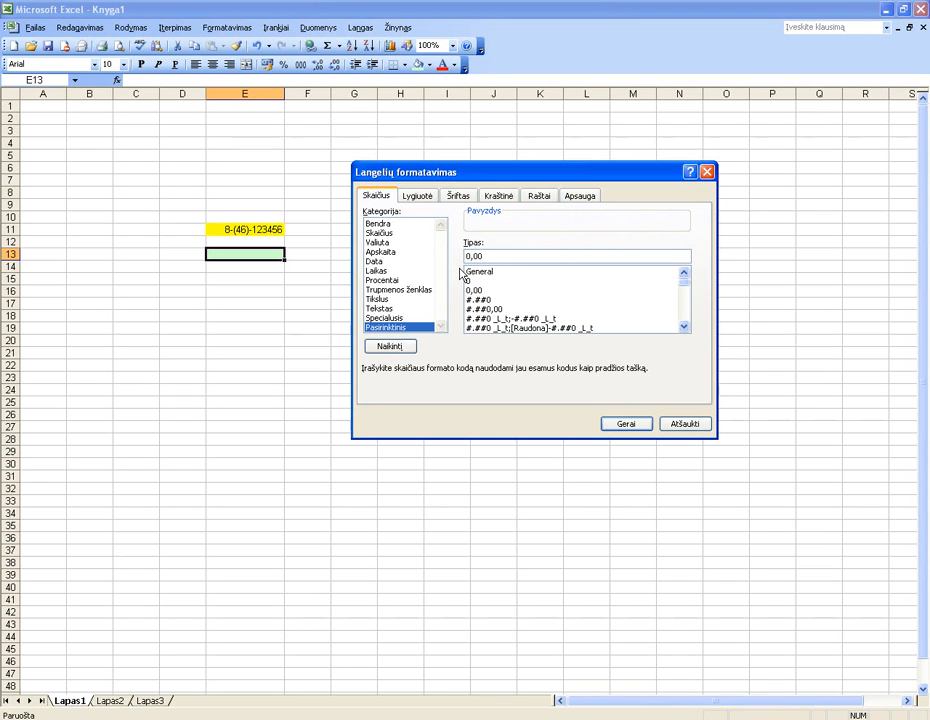
text( "Lt/m")
key(Return)
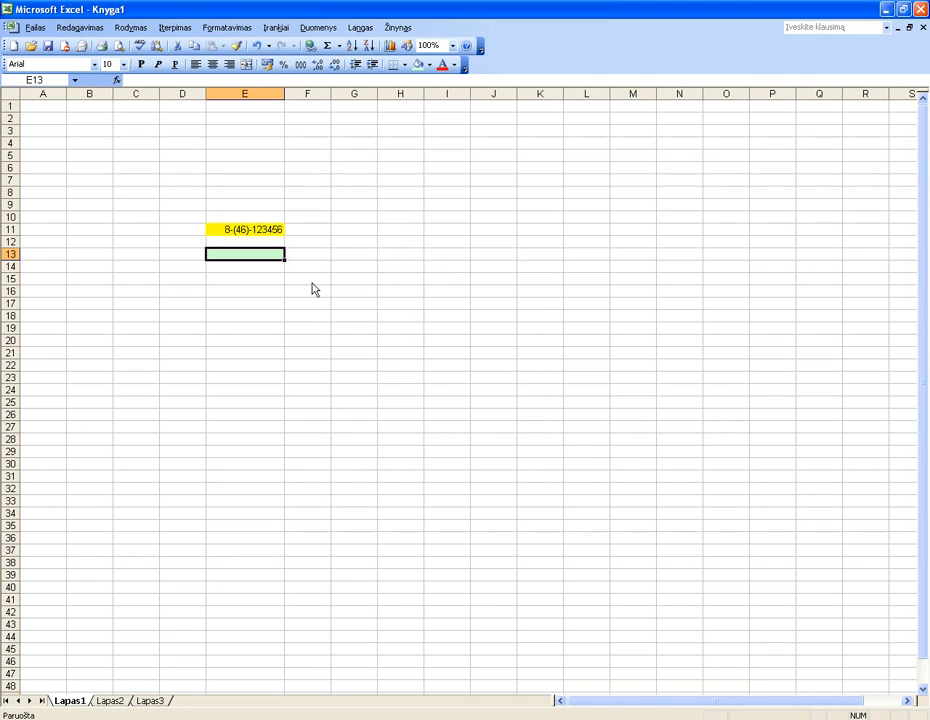
- Try the value 12 in cell E13 and replace it with 12,456
text(12)
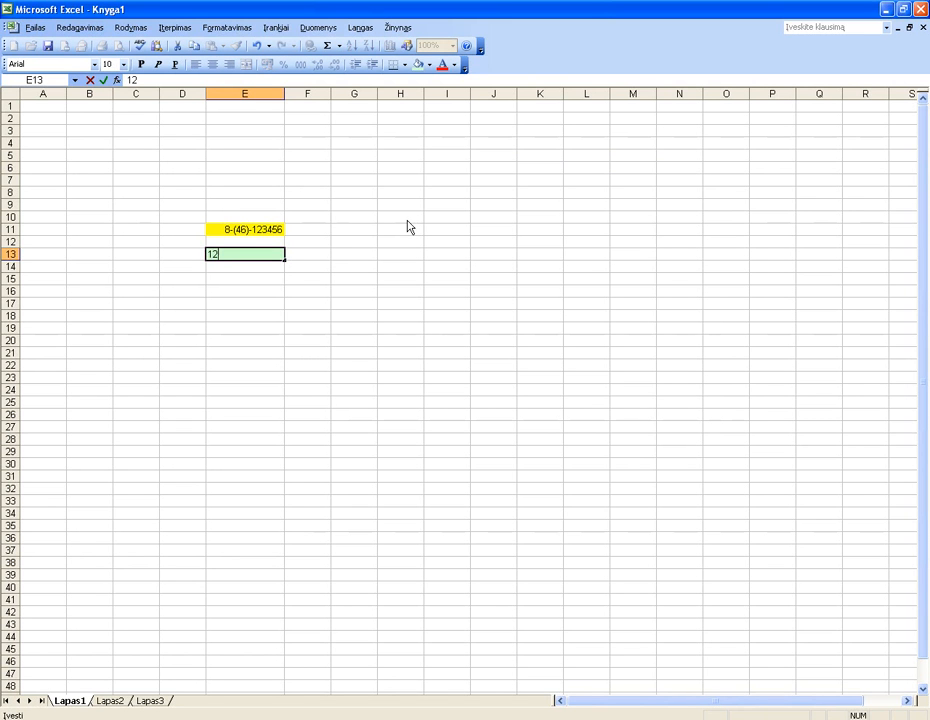
key(Return)
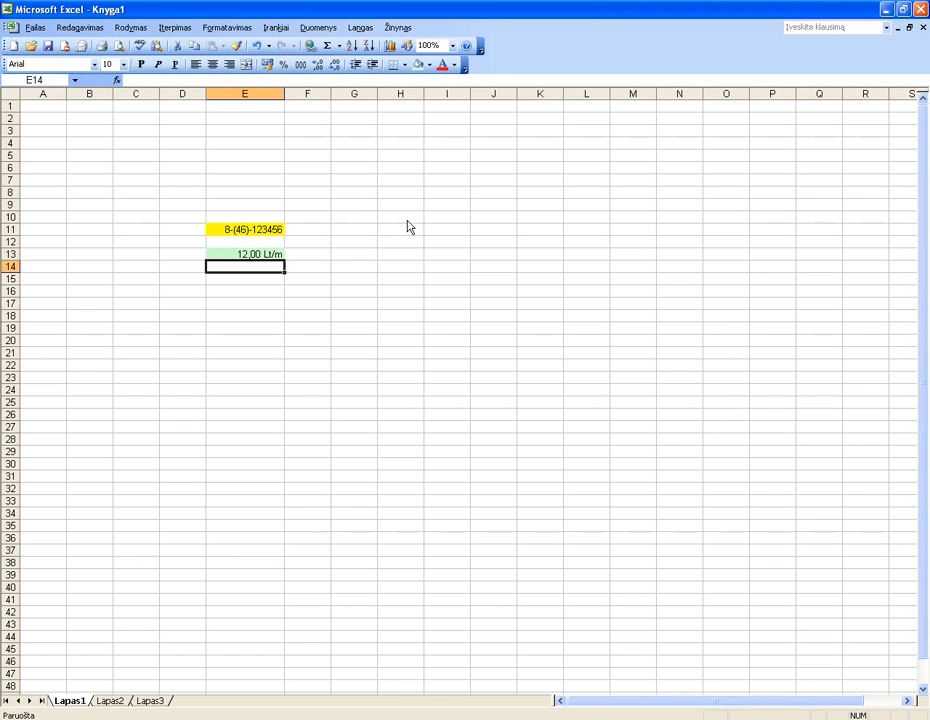
key(Up)
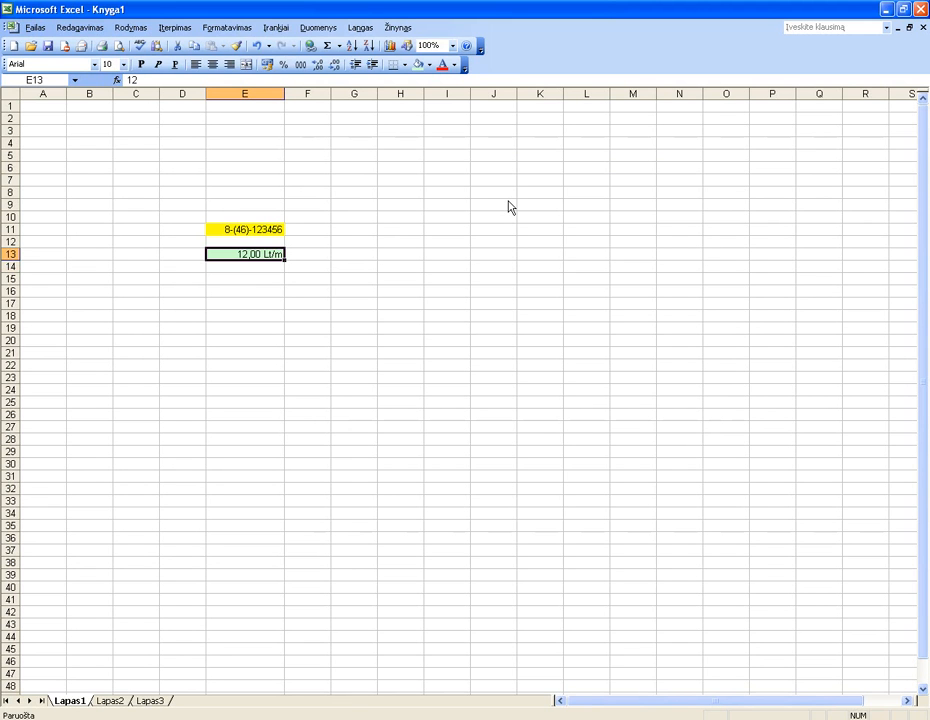
text(12,456)
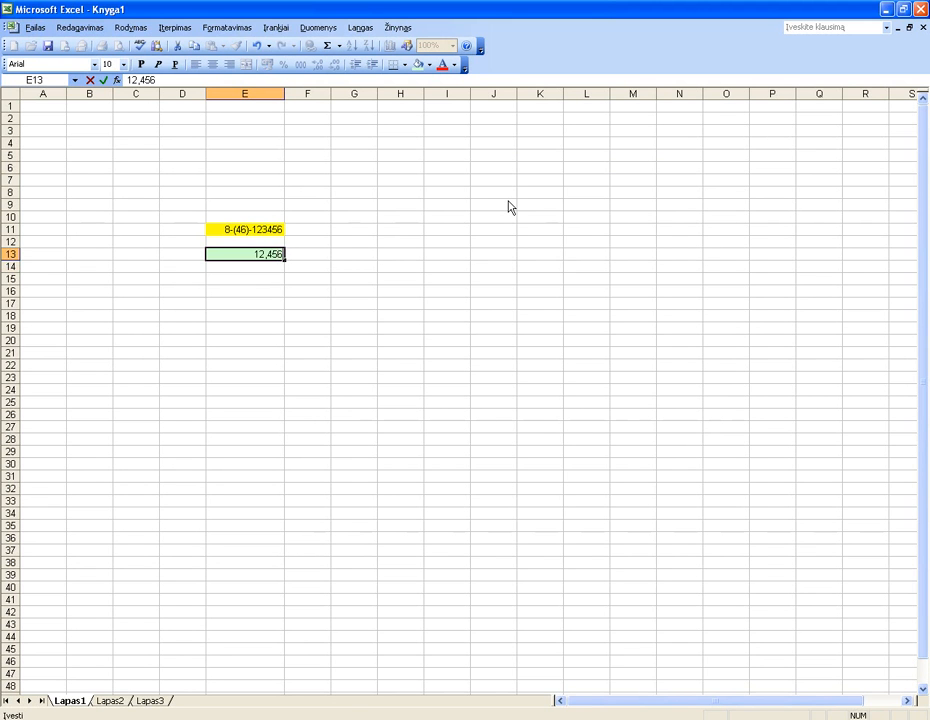
key(Return)
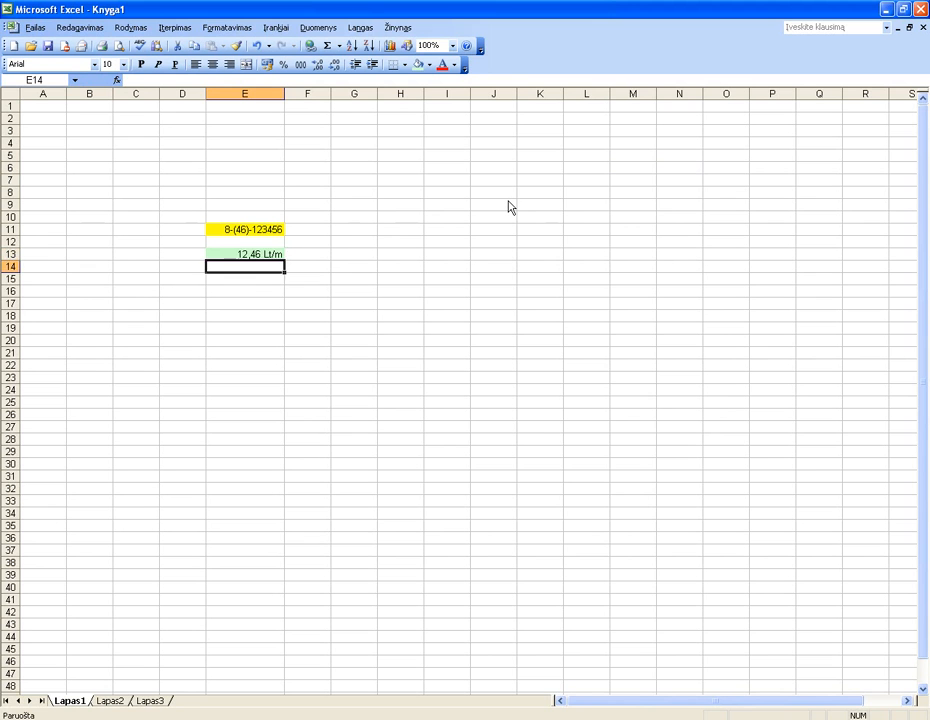
key(Up)
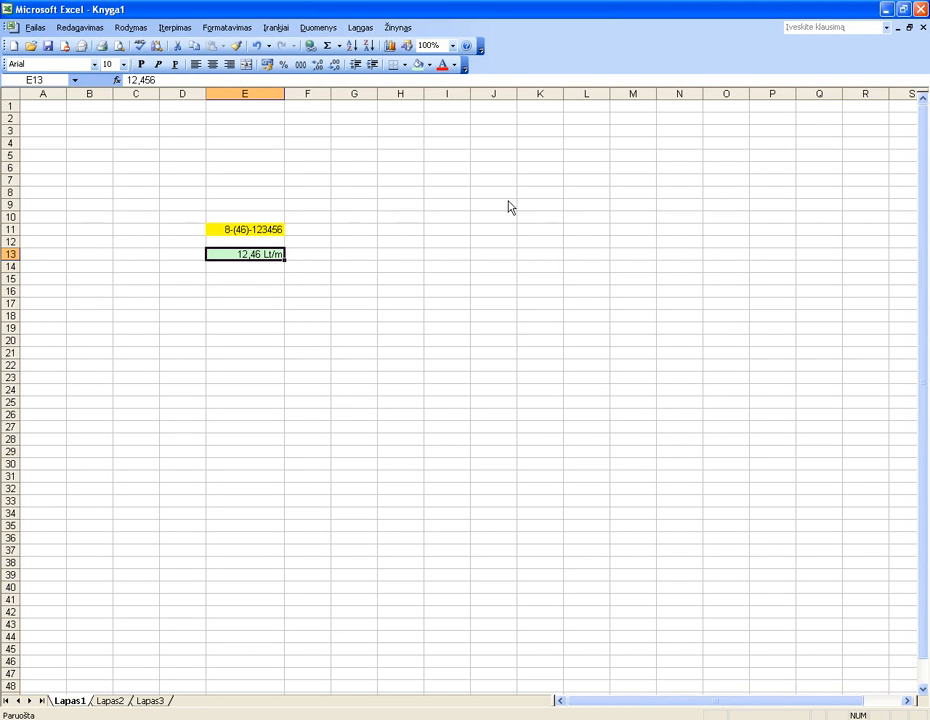
- Enter the date 2013.03.11 in cell E15
key(Down)
key(Down)
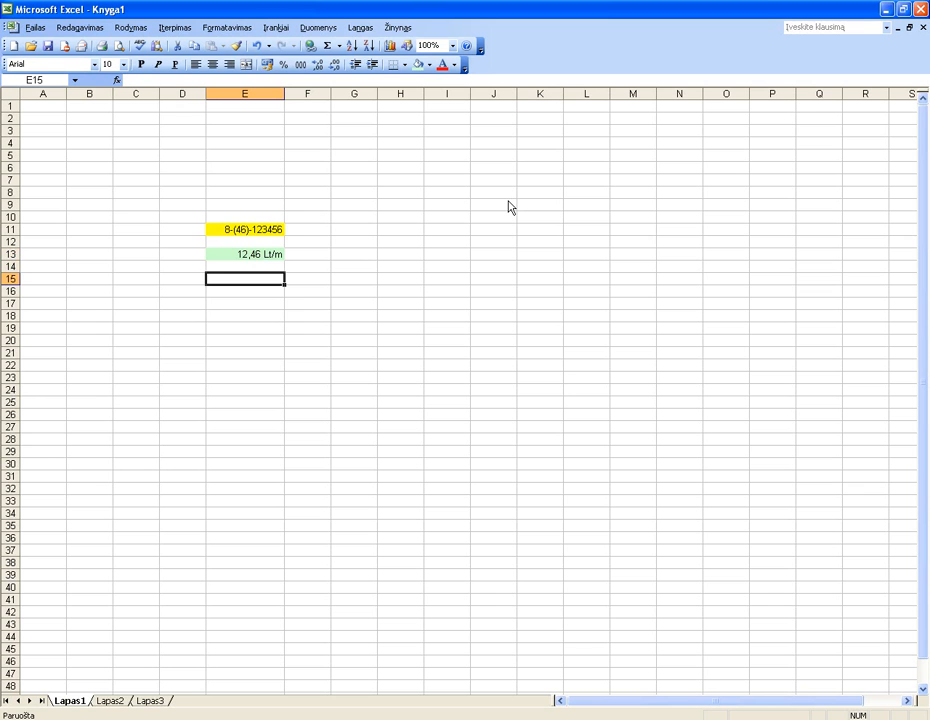
text(2013)
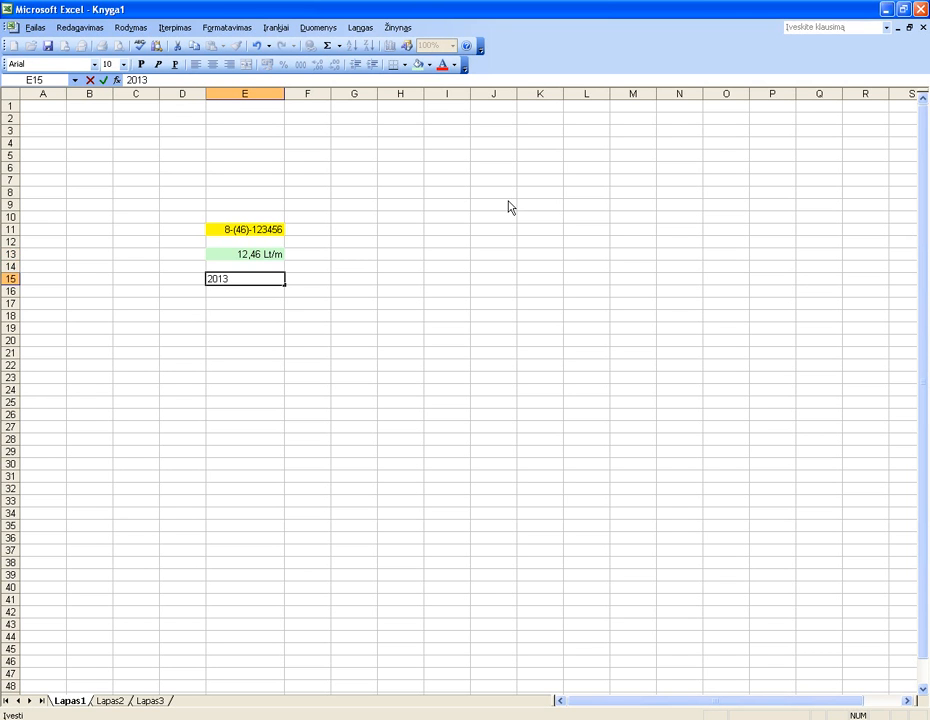
text(/03/11)
key(Return)
key(Up)
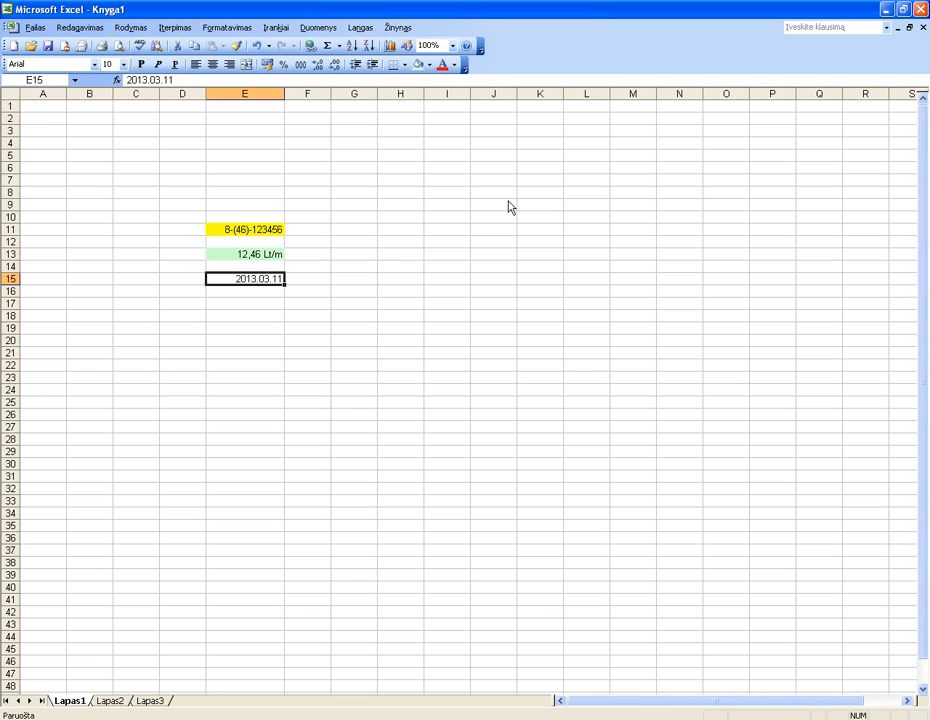
- Edit the custom date format code for cell E15 to yy.mmmm.dddd
click(228, 28)
click(242, 42)
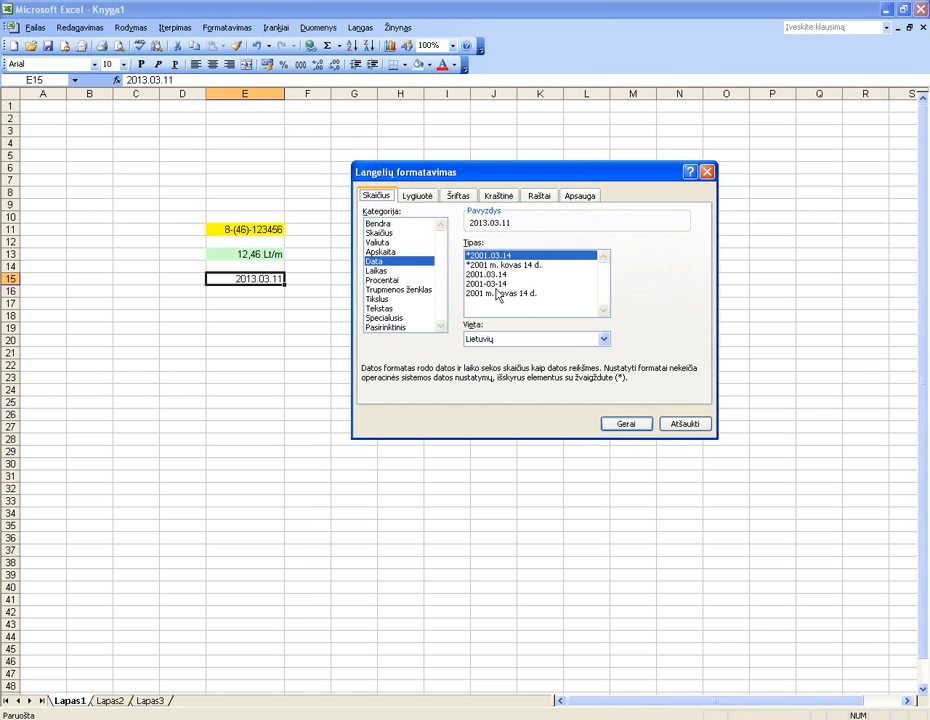
click(398, 328)
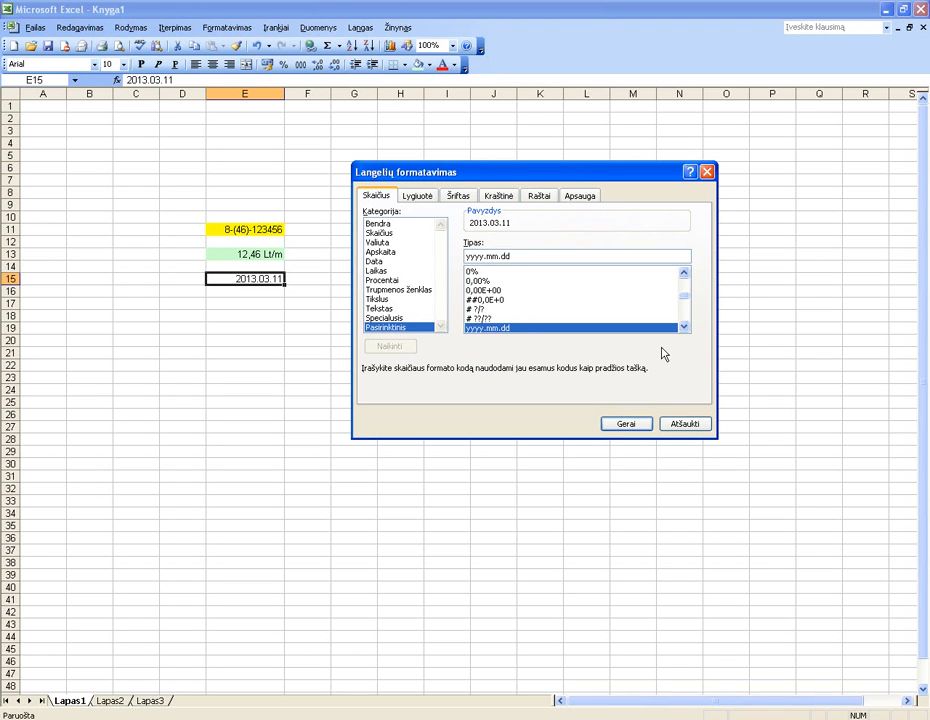
key(Delete)
key(Delete)
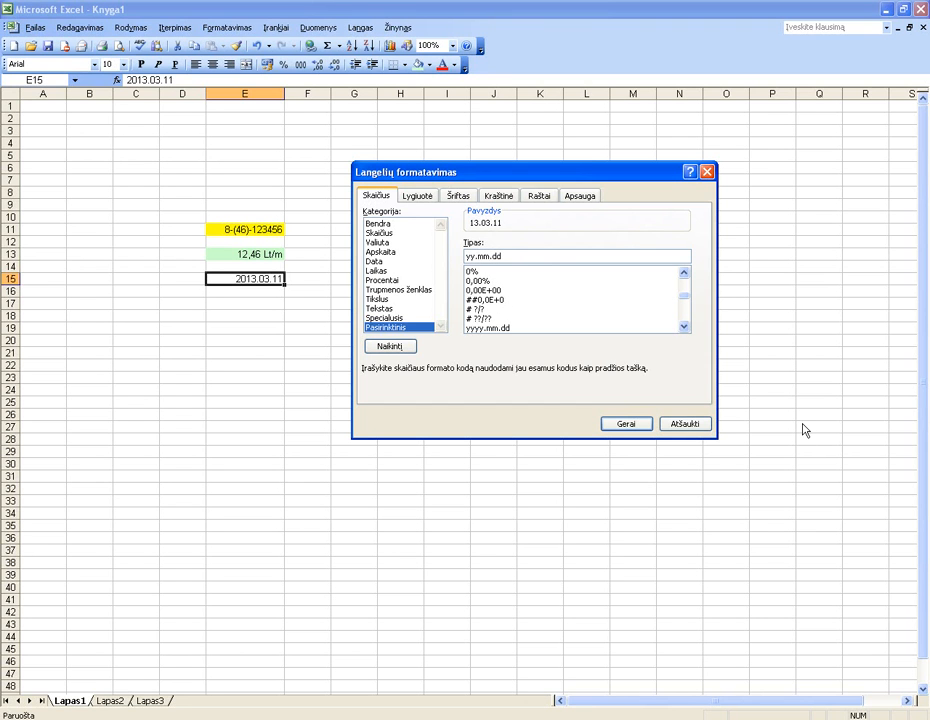
key(BackSpace)
text(m)
key(Right)
key(Right)
key(shift+Right)
text(d)
key(Left)
key(Left)
text(m)
text(m.dd)
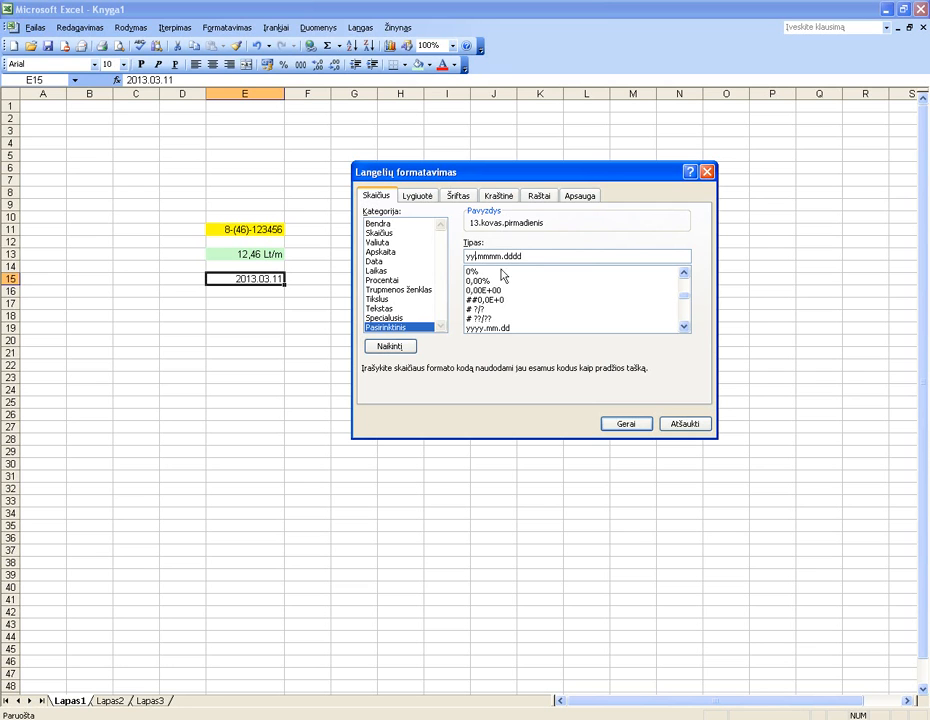
- Remove the year part from the date format code and apply mmmm.dddd to cell E15
key(BackSpace)
key(BackSpace)
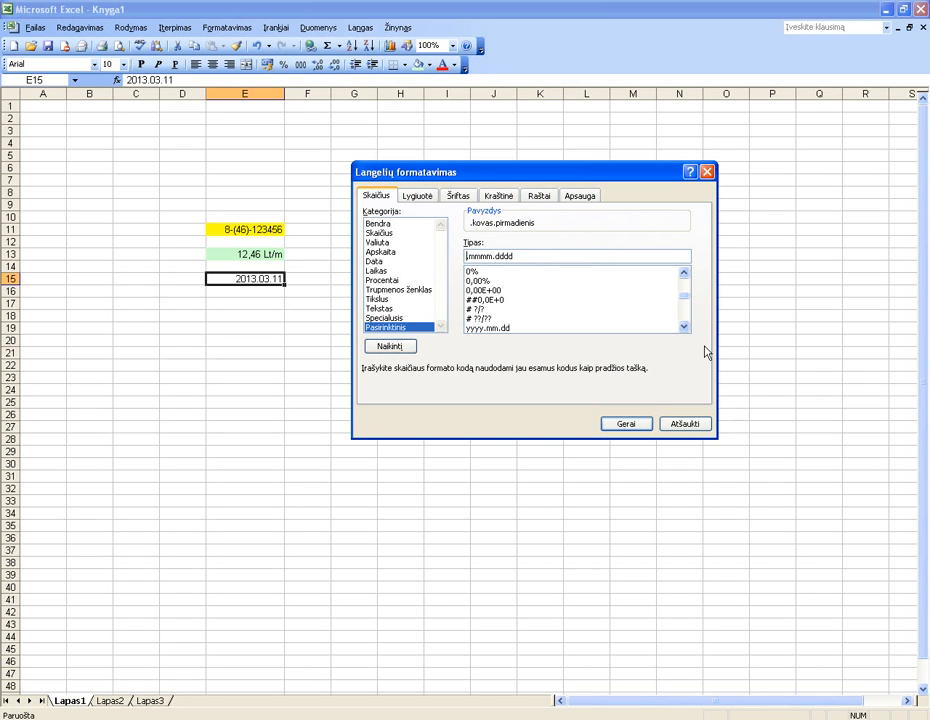
key(Delete)
key(Return)
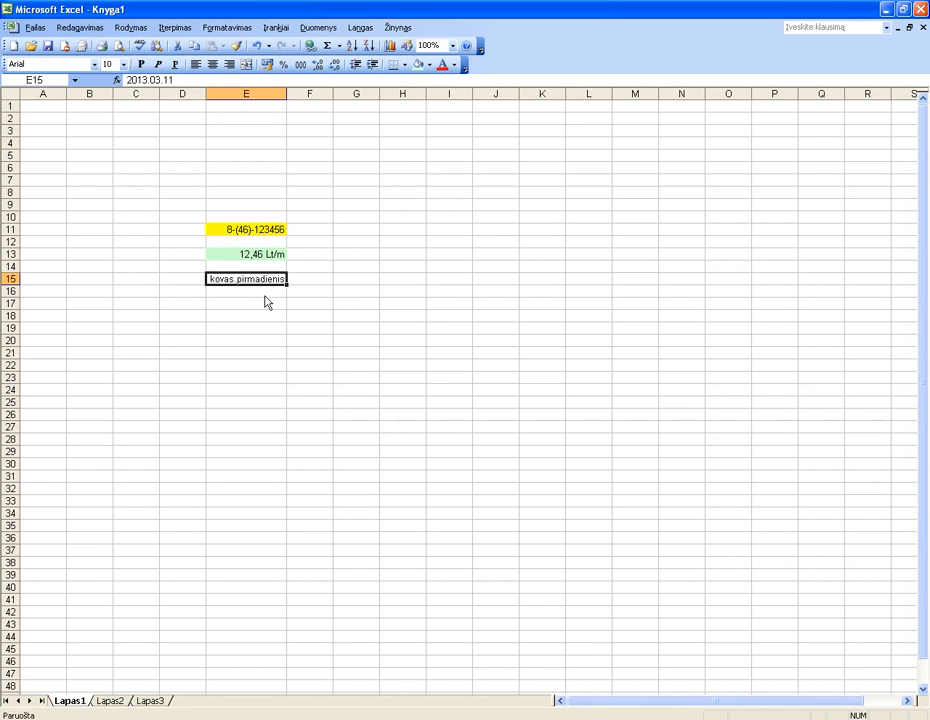
- Set the custom date format of cell E15 to yyyy "m." m "mėn." d "d."
click(243, 31)
click(243, 45)
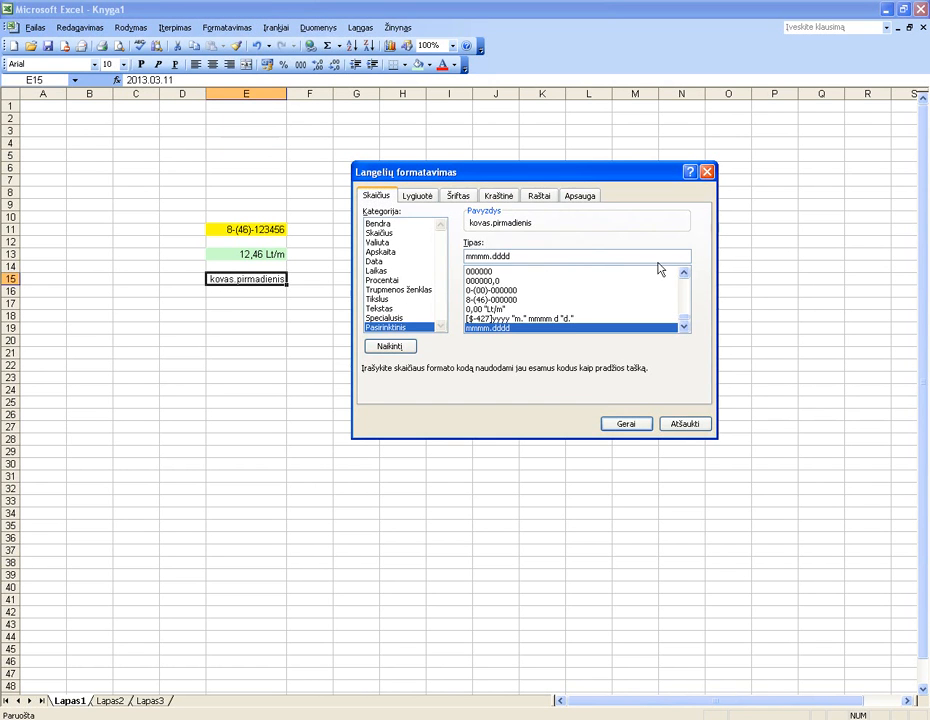
key(BackSpace)
key(BackSpace)
key(BackSpace)
key(BackSpace)
key(BackSpace)
key(BackSpace)
key(BackSpace)
key(BackSpace)
key(BackSpace)
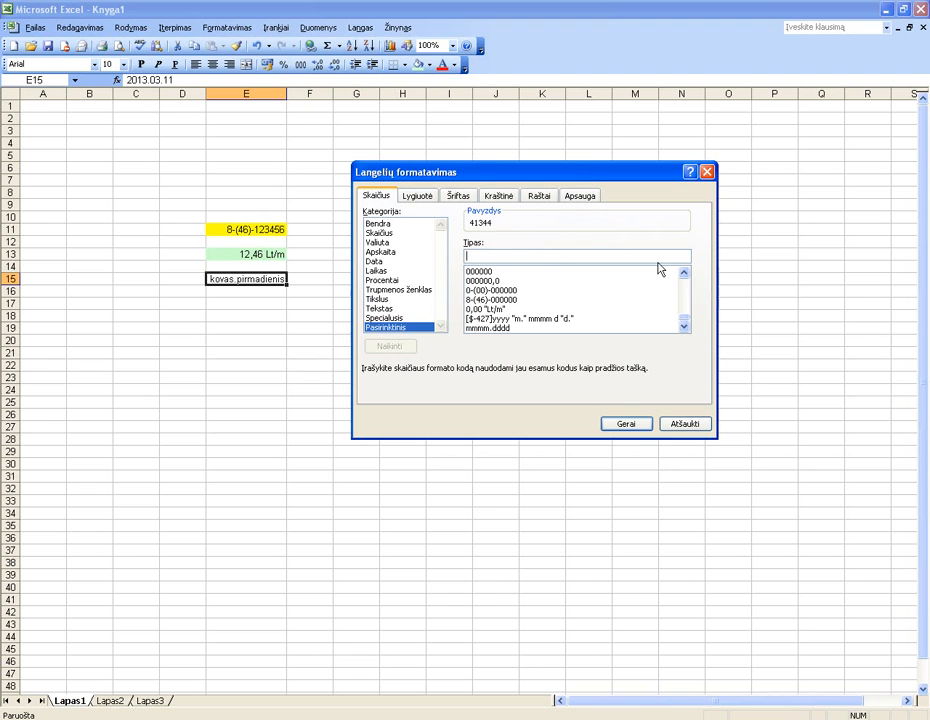
text(yyyy)
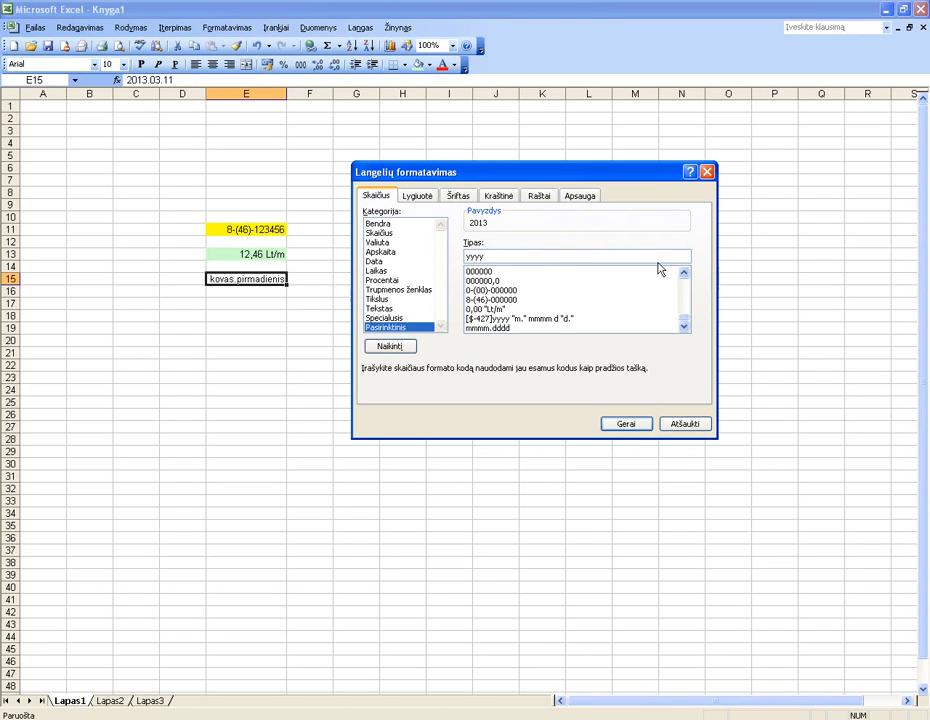
text( "m.)
text(m "mėn." d "d.")
click(640, 427)
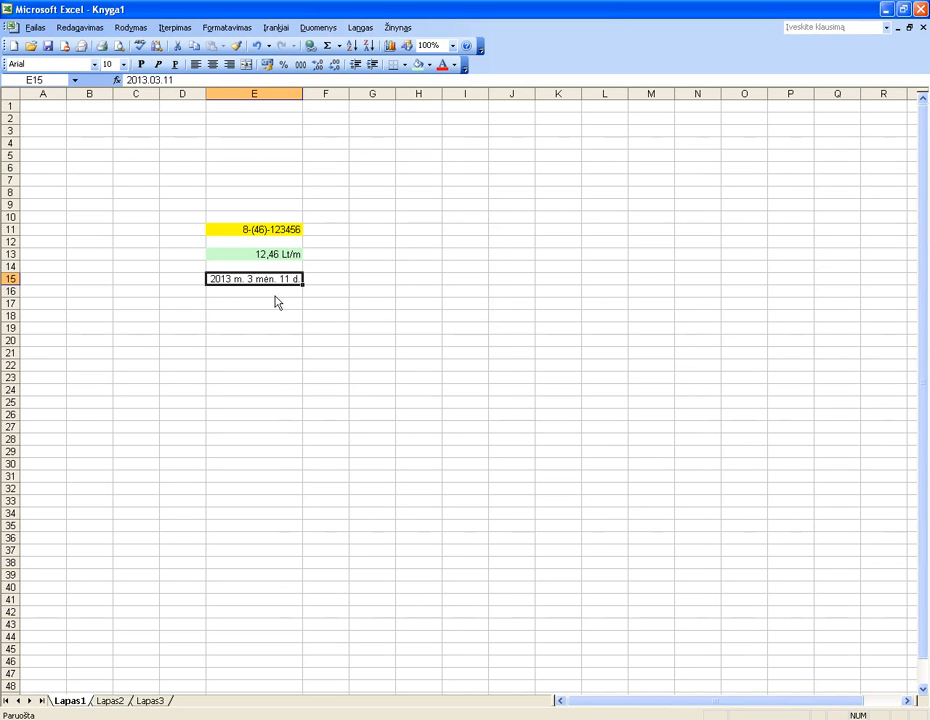
- Review the custom format code applied to cell E15 and close the cell formatting dialog
click(230, 27)
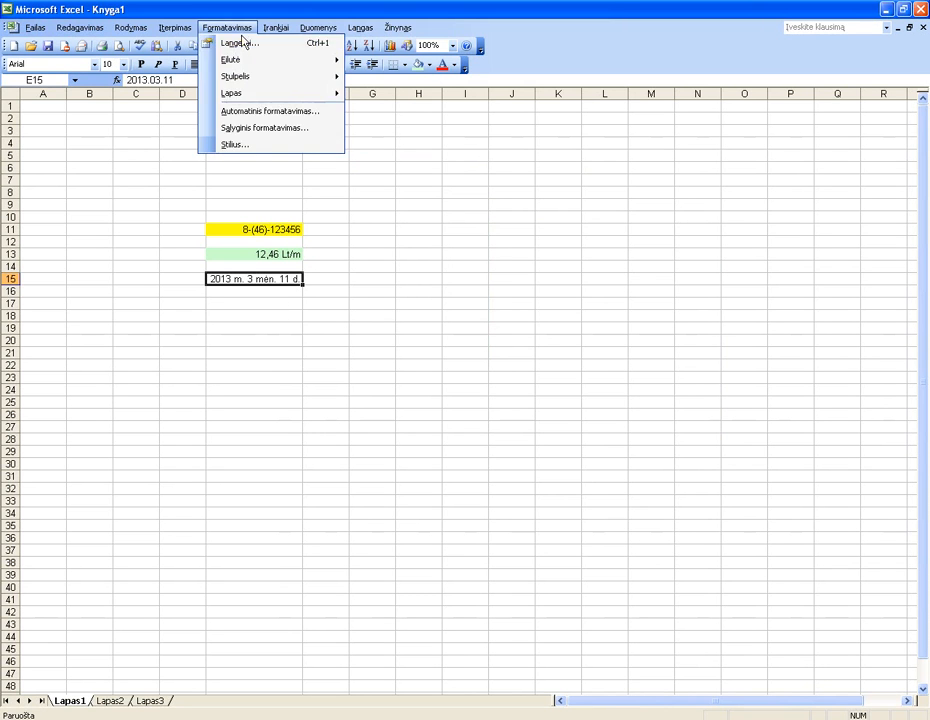
click(242, 43)
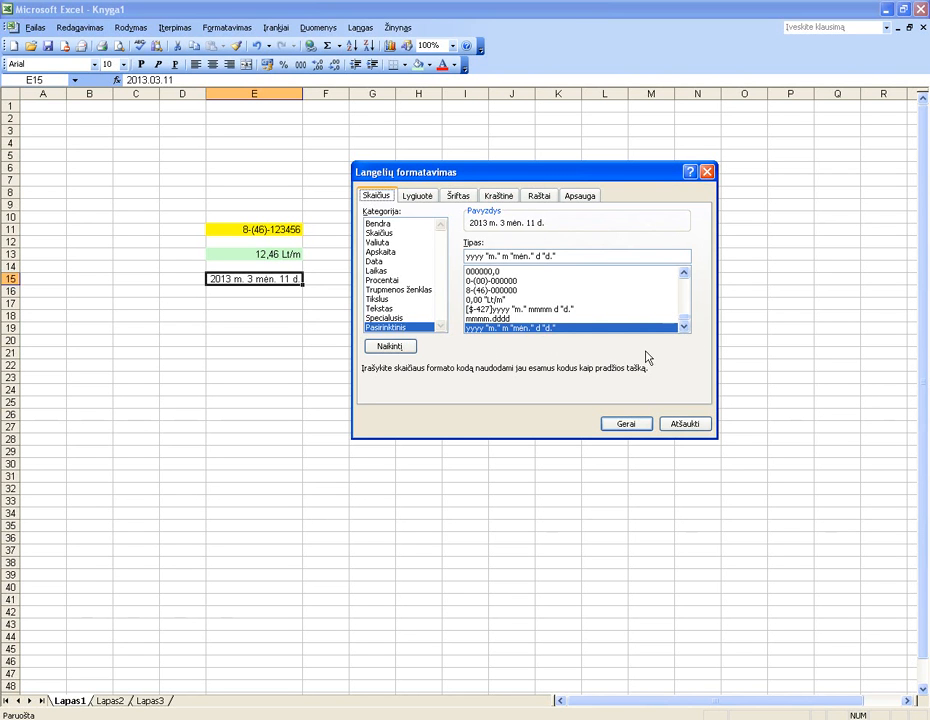
click(641, 428)
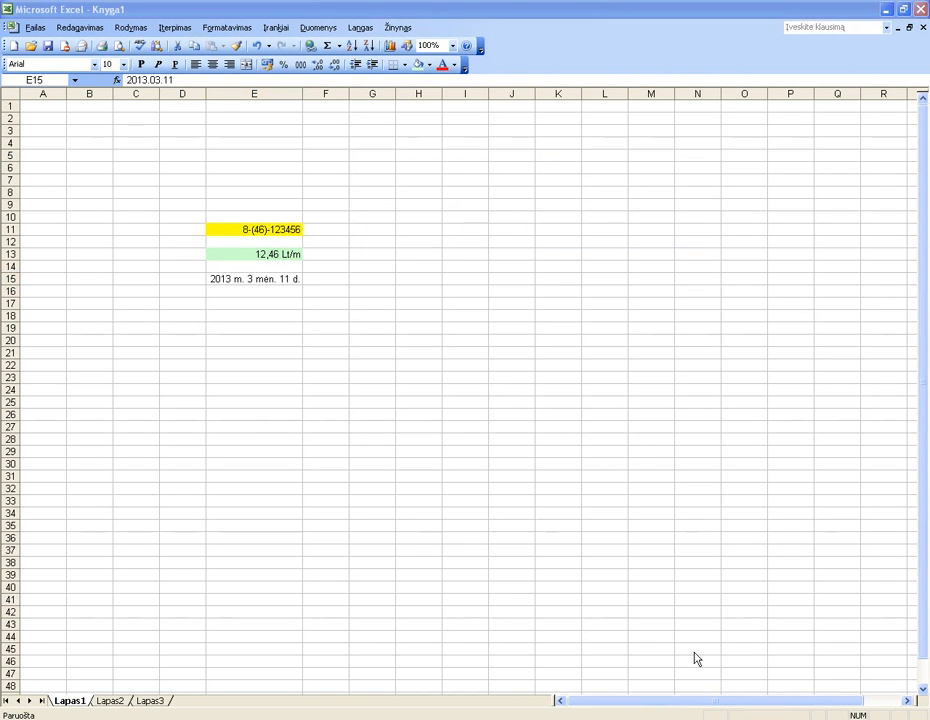